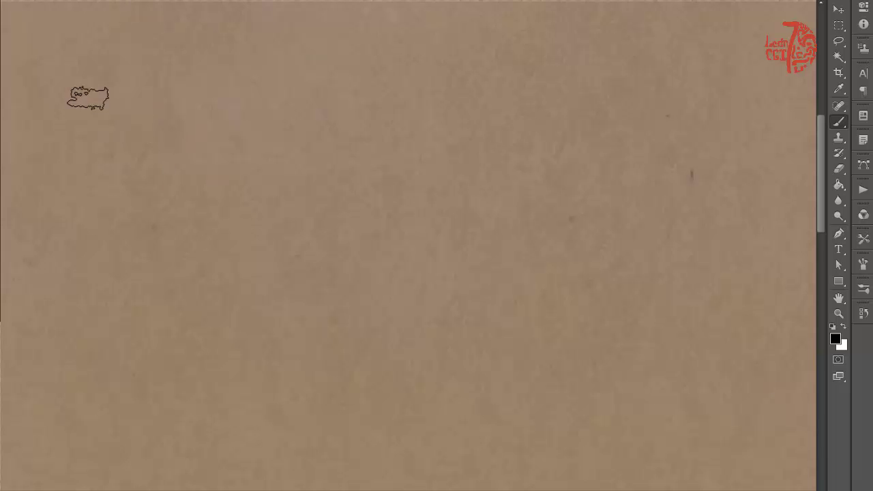
Step: Dismiss the hidden-layer error and shrink the brush tip for sketching
left_click(170, 168)
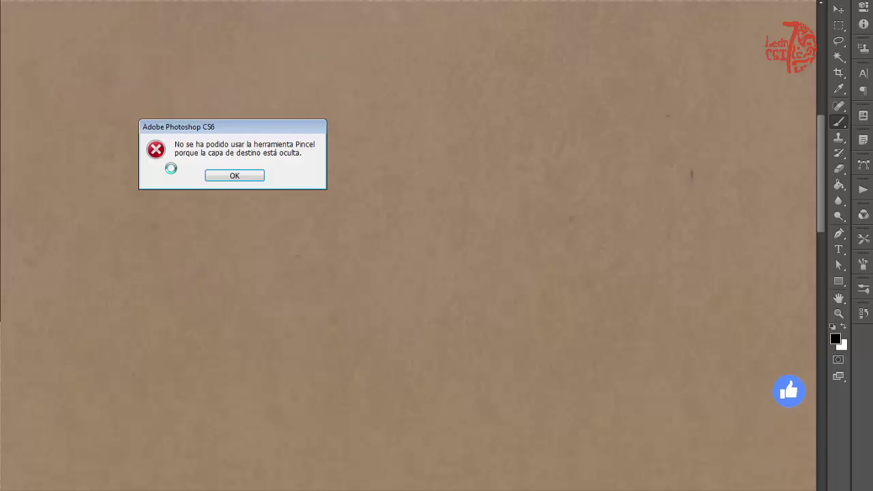
key("Return")
left_click_drag(337, 180, 224, 208)
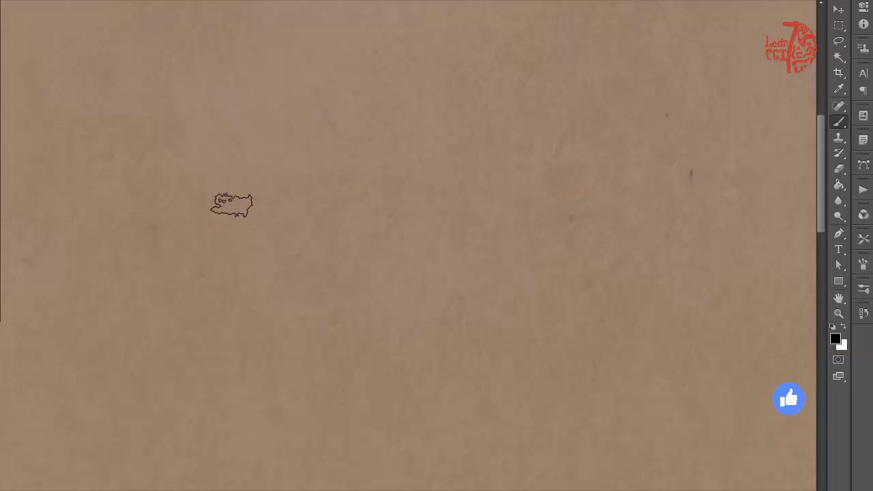
left_click_drag(171, 207, 366, 175)
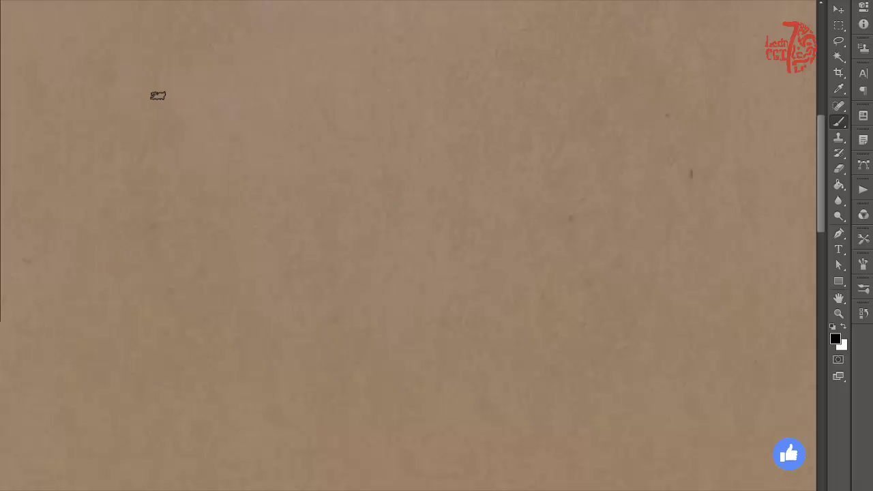
Step: Draw the head oval with a vertical centre line and two curved horizontal guides
left_click_drag(139, 120, 374, 196)
mouse_move(253, 72)
left_mouse_down()
mouse_move(149, 135)
mouse_move(374, 146)
mouse_move(361, 375)
mouse_move(253, 305)
mouse_move(266, 409)
left_mouse_up()
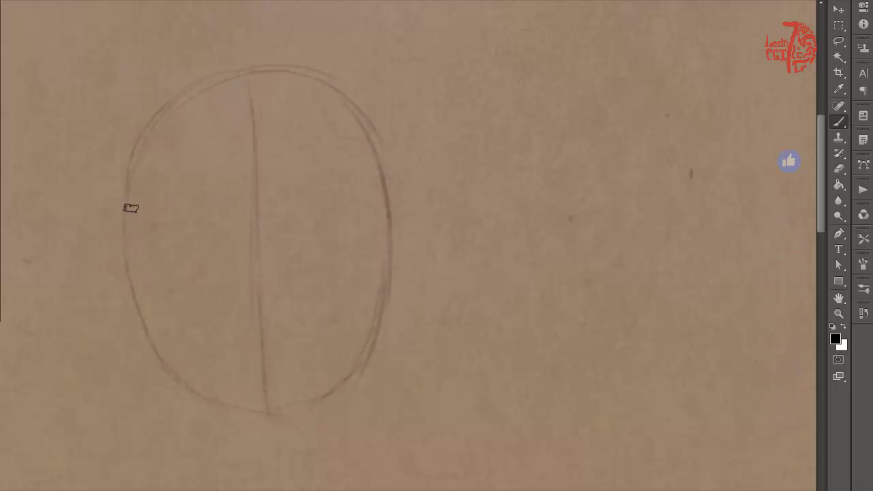
left_click_drag(127, 189, 390, 201)
key("ctrl+z")
left_click_drag(130, 231, 390, 215)
left_click_drag(145, 285, 391, 272)
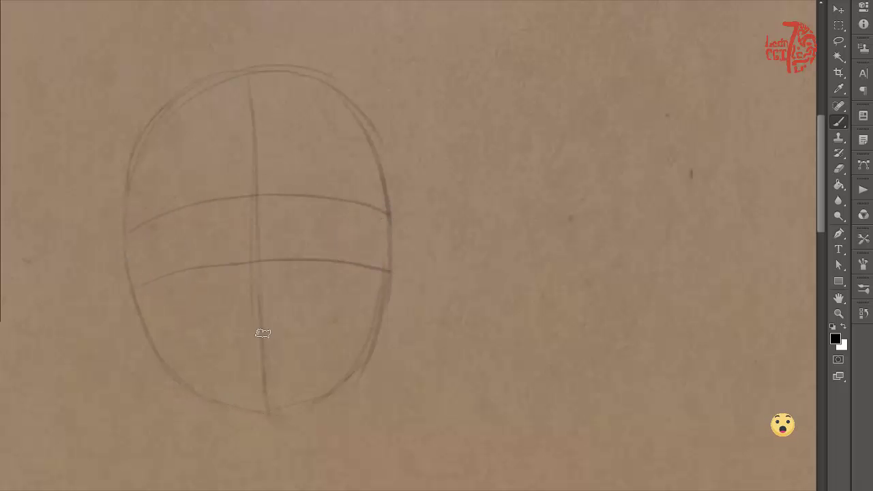
Step: Draw the red nose line, left eyebrow and eye, and a nostril mark
key("e")
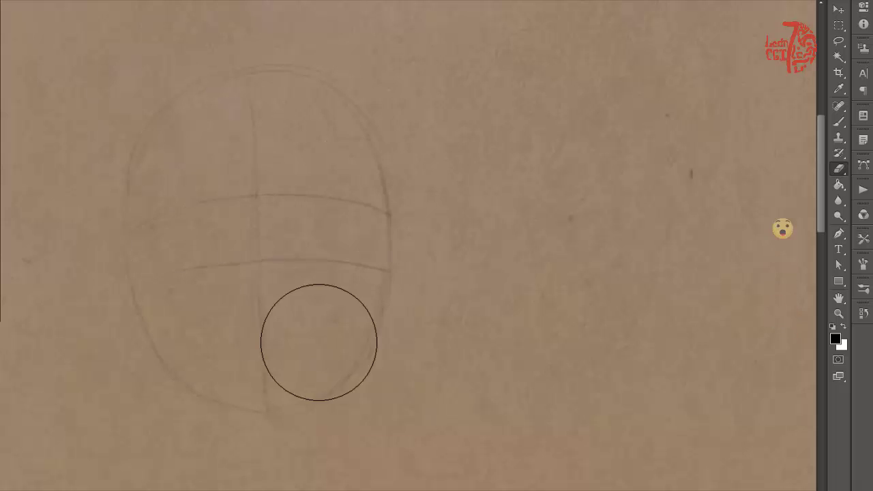
key("b")
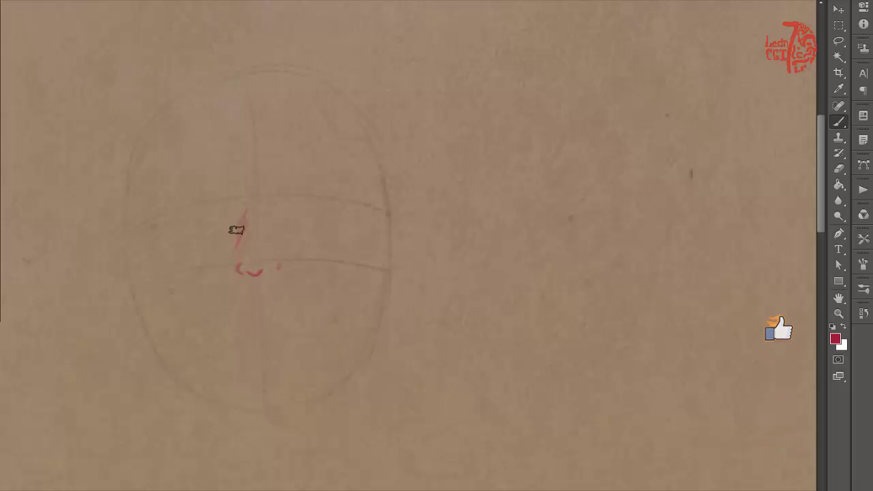
left_click_drag(245, 208, 238, 247)
mouse_move(233, 200)
left_mouse_down()
mouse_move(190, 223)
mouse_move(231, 214)
mouse_move(209, 208)
mouse_move(246, 176)
mouse_move(205, 185)
mouse_move(171, 214)
mouse_move(242, 176)
mouse_move(227, 179)
left_mouse_up()
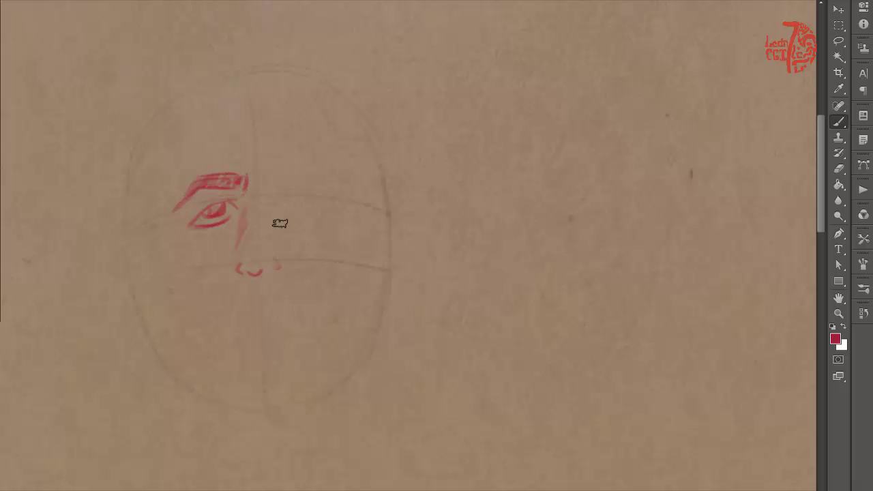
left_click_drag(275, 262, 278, 270)
Step: Draw and thicken the right eyebrow arc and extend the left eyebrow
mouse_move(285, 200)
left_mouse_down()
mouse_move(333, 210)
mouse_move(315, 207)
left_mouse_up()
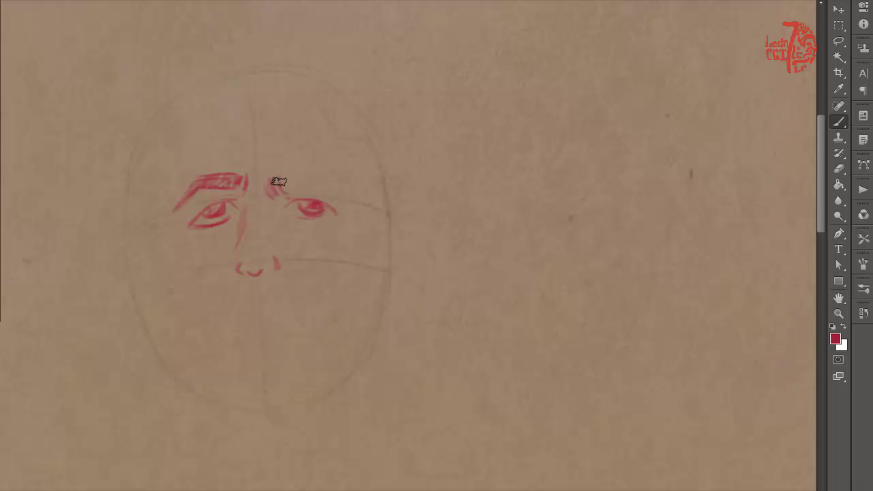
left_click_drag(285, 180, 337, 197)
left_click_drag(273, 179, 349, 203)
left_click_drag(188, 196, 168, 213)
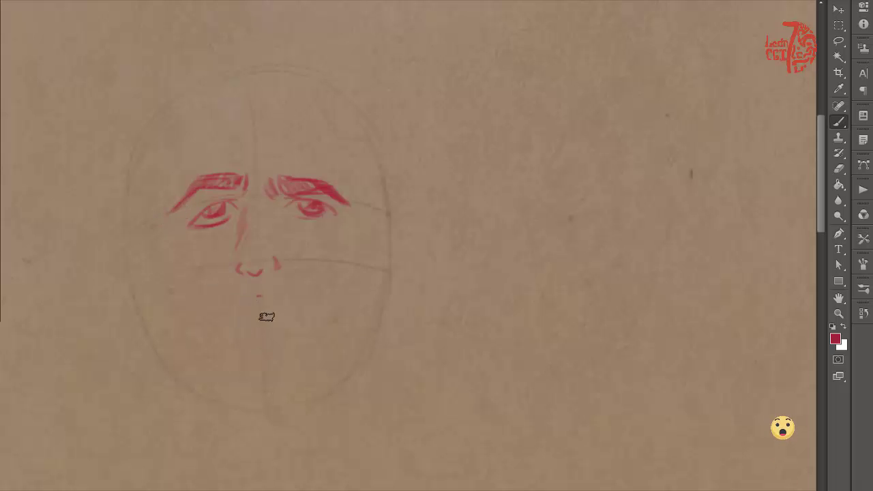
Step: Add the mouth line, lower lip curve and jawline from cheek to chin
left_click_drag(250, 295, 282, 297)
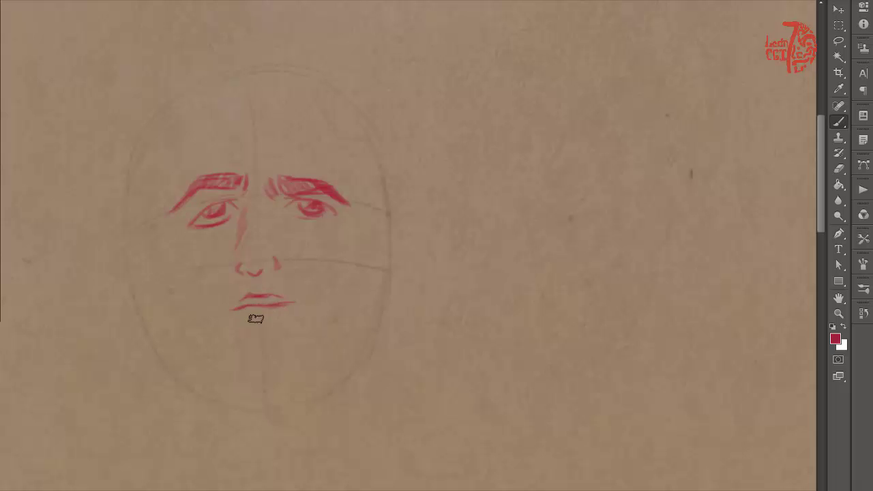
left_click_drag(272, 323, 293, 315)
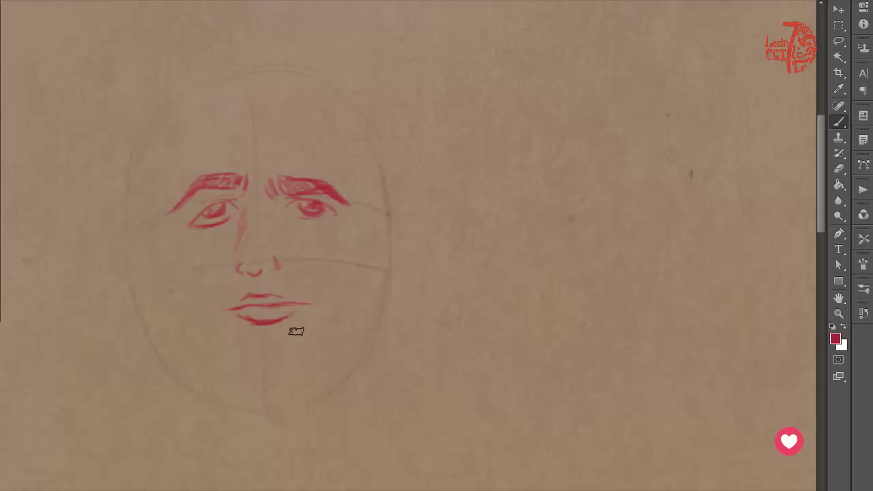
mouse_move(152, 207)
left_mouse_down()
mouse_move(263, 370)
mouse_move(312, 356)
mouse_move(357, 288)
mouse_move(368, 205)
left_mouse_up()
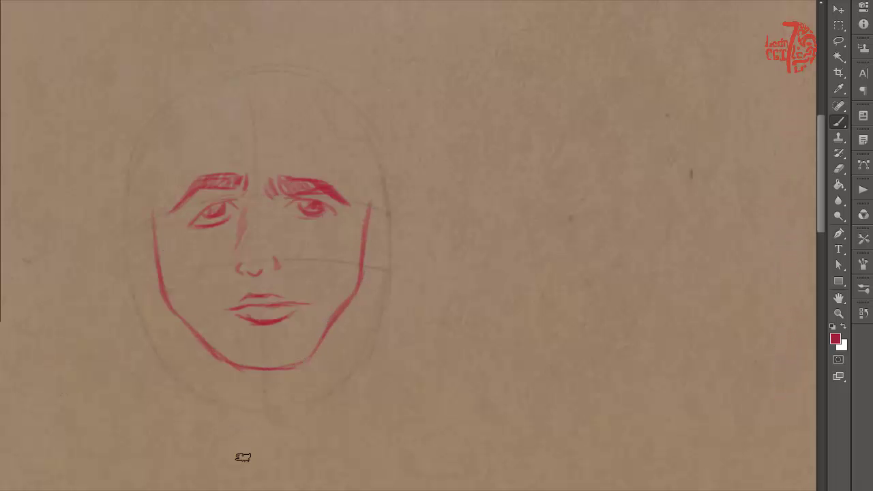
Step: Erase the red jawline and redraw it from the left cheek
key("e")
mouse_move(155, 215)
left_mouse_down()
mouse_move(168, 301)
mouse_move(336, 305)
left_mouse_up()
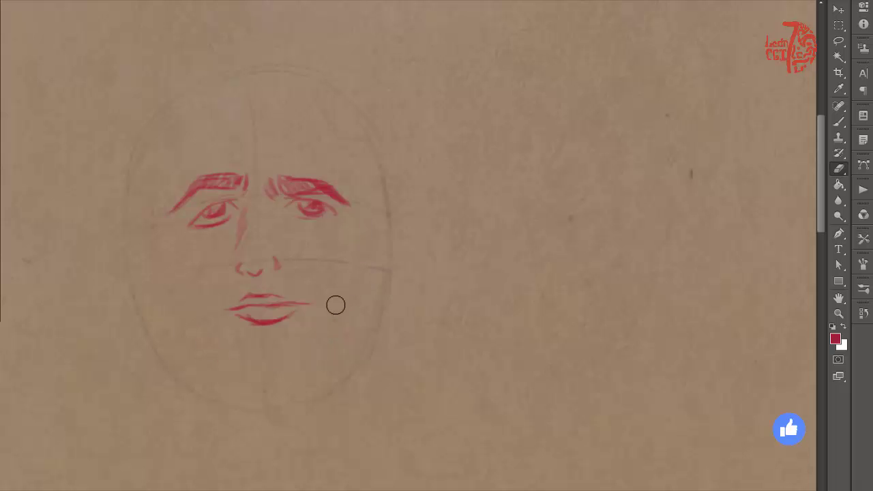
key("b")
mouse_move(157, 211)
left_mouse_down()
mouse_move(191, 316)
mouse_move(220, 348)
mouse_move(294, 365)
mouse_move(367, 292)
left_mouse_up()
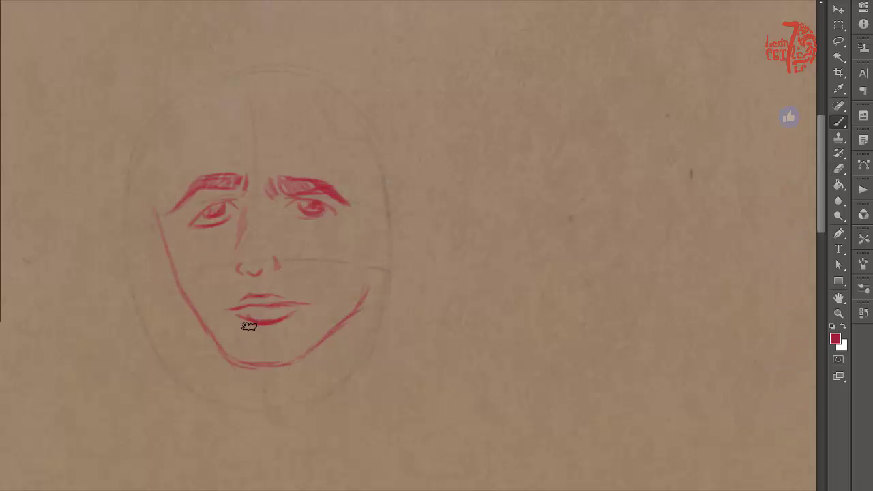
Step: Erase the red nose stroke and lighten the left nose-bridge line
key("b")
mouse_move(235, 265)
left_mouse_down()
mouse_move(280, 267)
mouse_move(252, 277)
mouse_move(282, 275)
left_mouse_up()
key("e")
key("b")
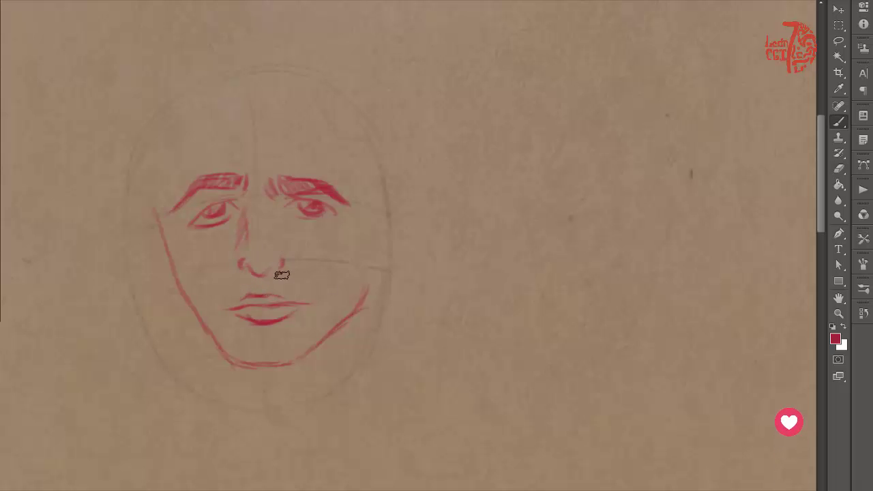
key("e")
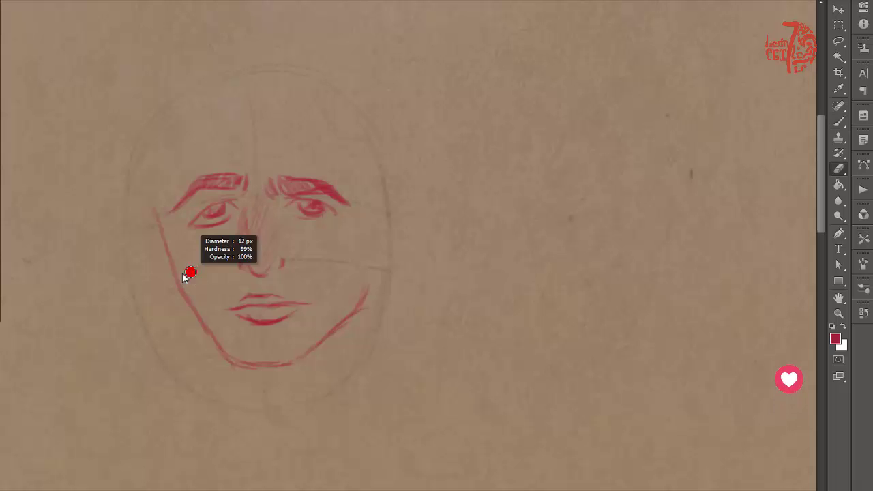
left_click_drag(240, 250, 236, 222)
key("b")
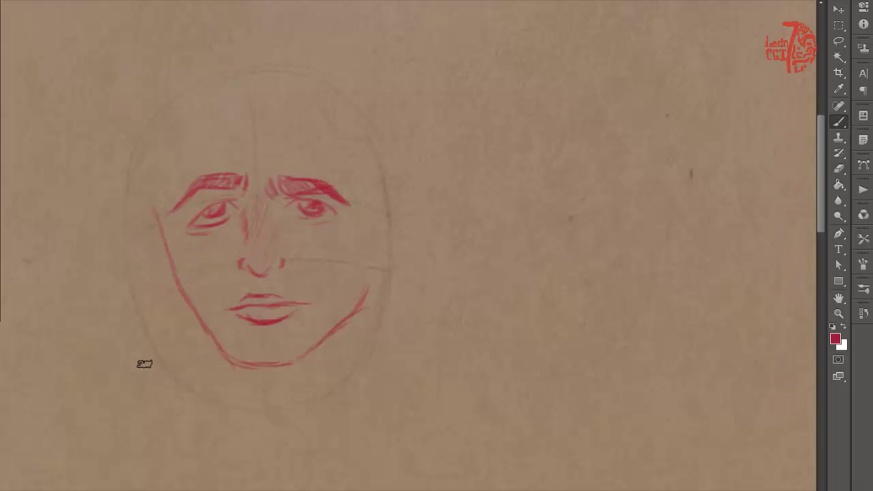
Step: Erase the upper-left jaw line and brow tail, then extend the left cheek upward
key("e")
mouse_move(157, 218)
left_mouse_down()
mouse_move(168, 243)
mouse_move(171, 197)
mouse_move(181, 279)
left_mouse_up()
key("b")
key("e")
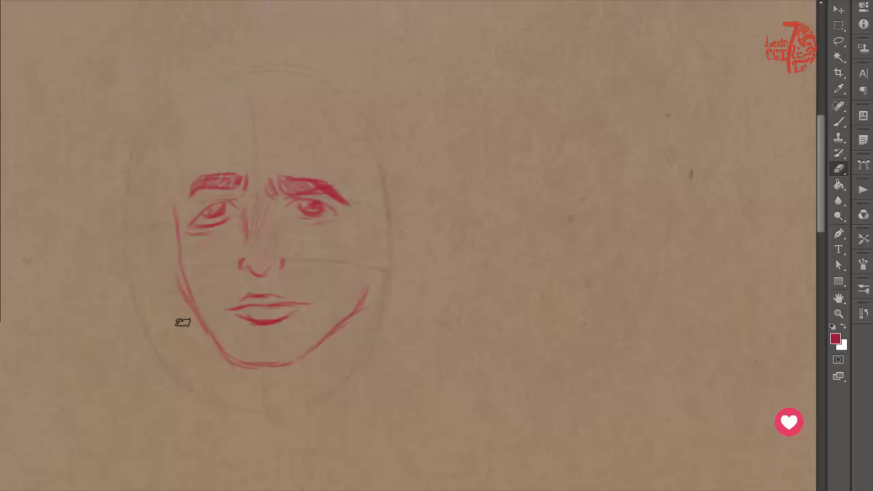
key("b")
left_click_drag(176, 203, 172, 161)
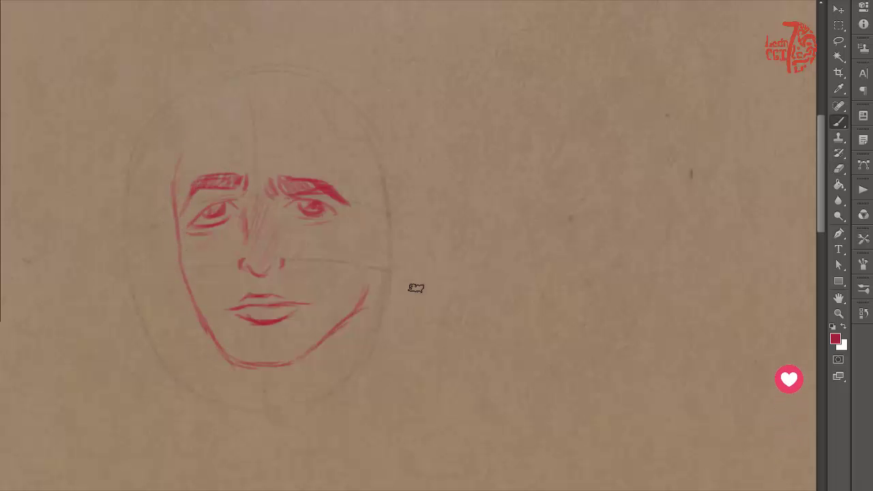
Step: Draw both neck lines extending downward and the right ear beside the cheek
left_click_drag(242, 370, 243, 399)
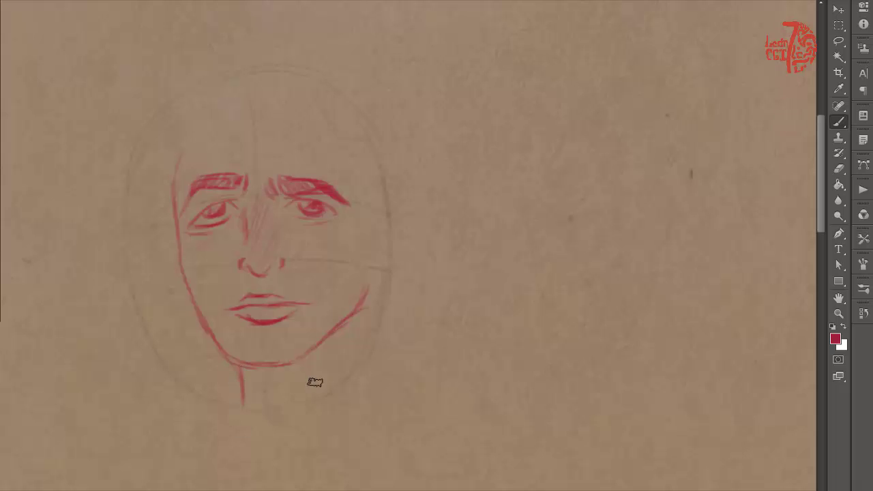
left_click_drag(351, 323, 345, 393)
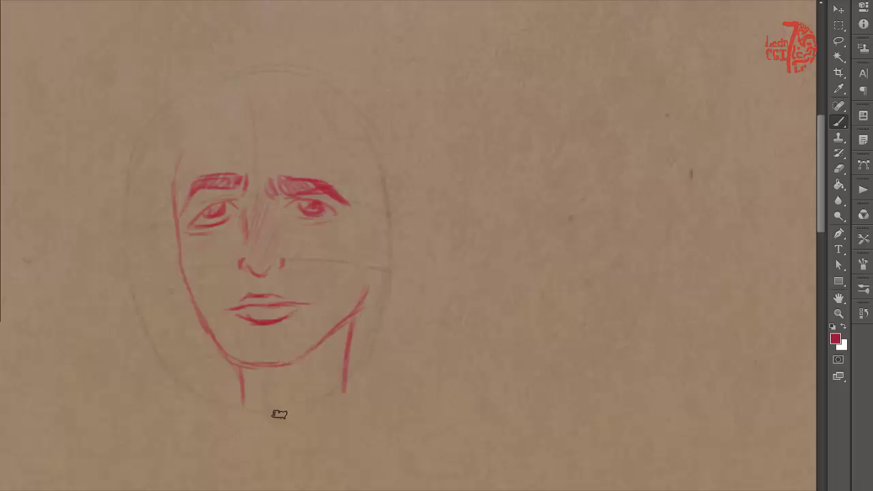
left_click_drag(248, 372, 282, 440)
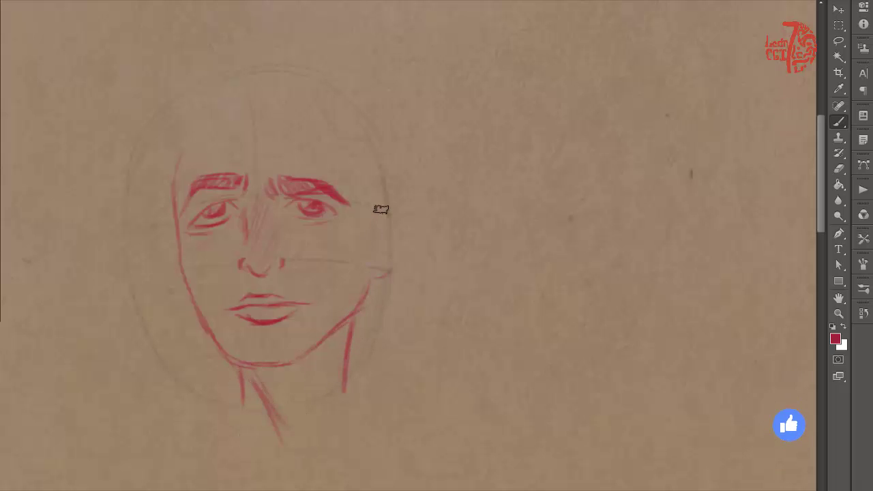
mouse_move(399, 208)
left_mouse_down()
mouse_move(386, 279)
mouse_move(367, 183)
mouse_move(314, 115)
left_mouse_up()
Step: Sketch curling hair strands across the forehead from right to left
left_click_drag(336, 158, 287, 115)
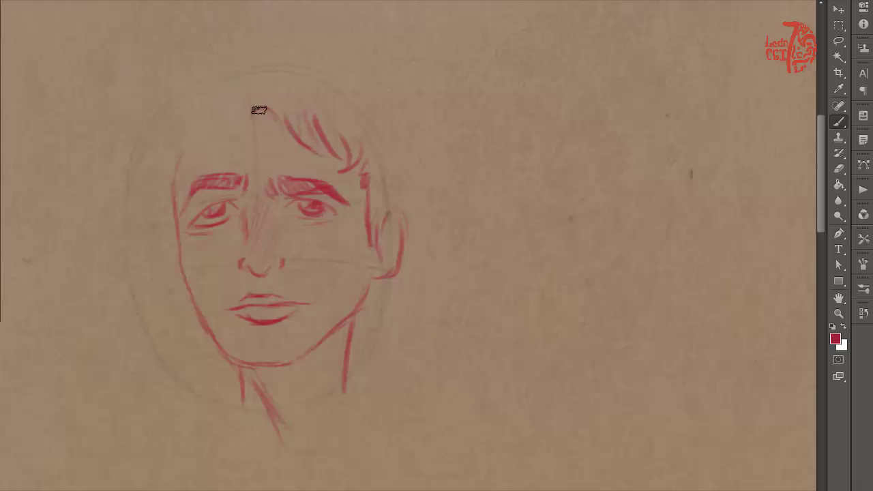
mouse_move(274, 161)
left_mouse_down()
mouse_move(252, 116)
mouse_move(293, 68)
left_mouse_up()
left_click_drag(252, 102, 303, 58)
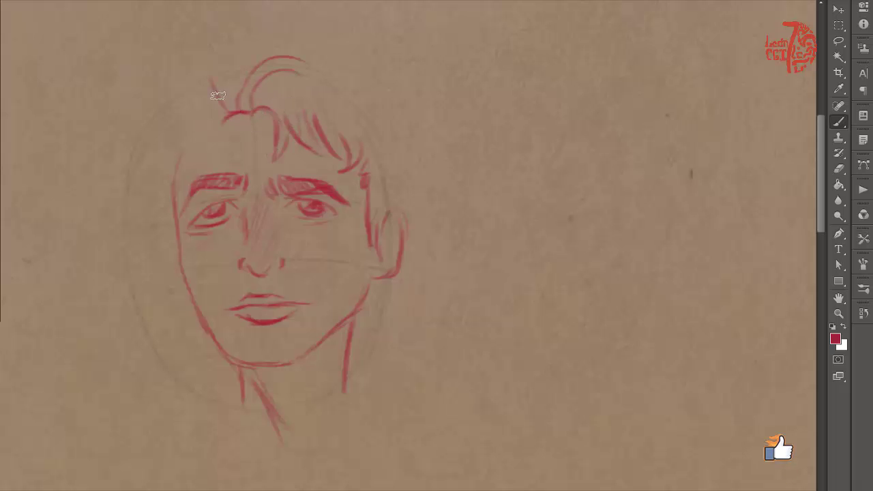
mouse_move(229, 80)
left_mouse_down()
mouse_move(218, 109)
mouse_move(176, 99)
mouse_move(148, 140)
left_mouse_up()
left_click_drag(199, 127, 179, 167)
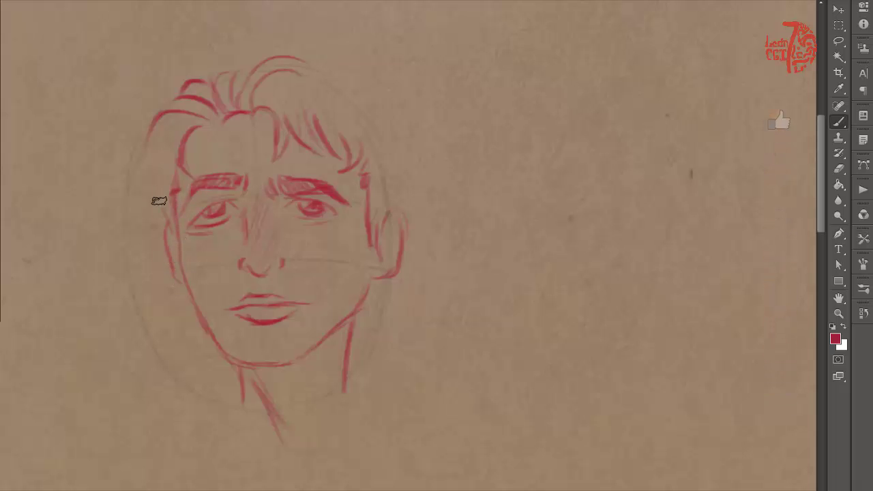
Step: Outline the left cheek, hair down both sides, and the top and centre of the hair
left_click_drag(162, 202, 183, 281)
mouse_move(174, 316)
left_mouse_down()
mouse_move(134, 271)
mouse_move(130, 189)
left_mouse_up()
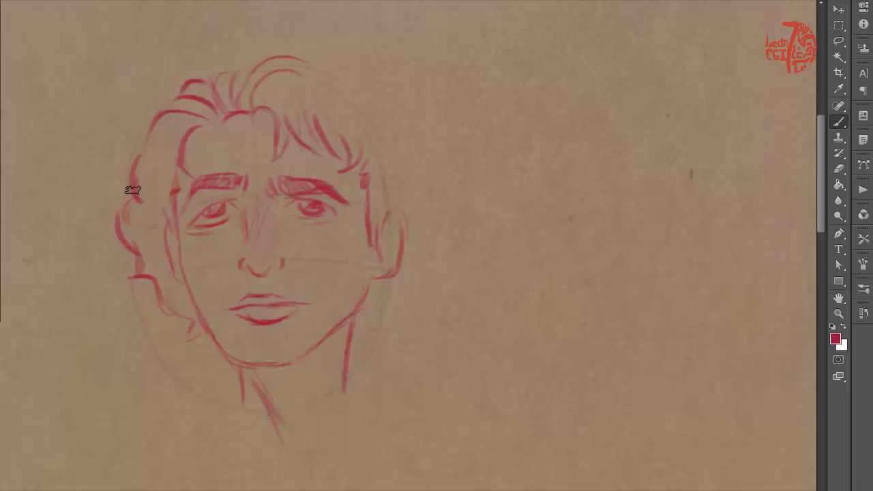
left_click_drag(151, 122, 136, 179)
left_click_drag(368, 344, 384, 313)
mouse_move(430, 261)
left_mouse_down()
mouse_move(402, 310)
mouse_move(427, 175)
mouse_move(300, 60)
left_mouse_up()
mouse_move(254, 106)
left_mouse_down()
mouse_move(329, 67)
mouse_move(344, 123)
left_mouse_up()
mouse_move(304, 92)
left_mouse_down()
mouse_move(282, 132)
mouse_move(276, 113)
left_mouse_up()
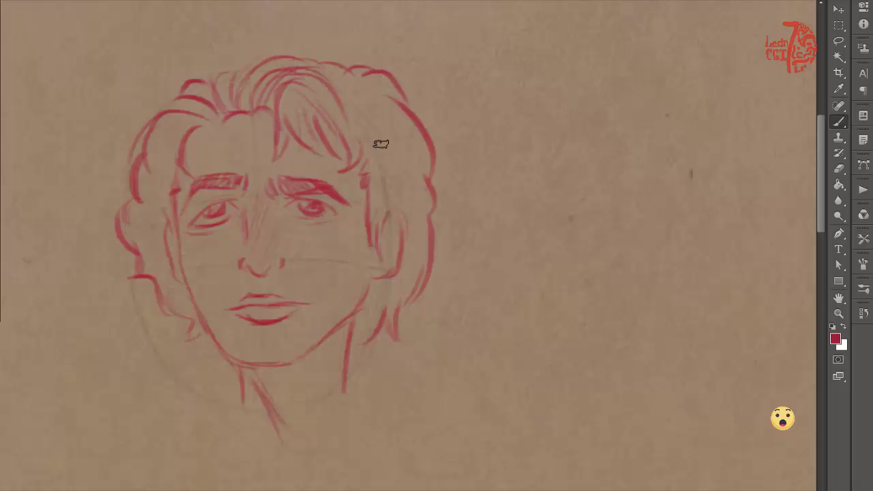
left_click_drag(385, 300, 358, 341)
left_click_drag(413, 236, 406, 300)
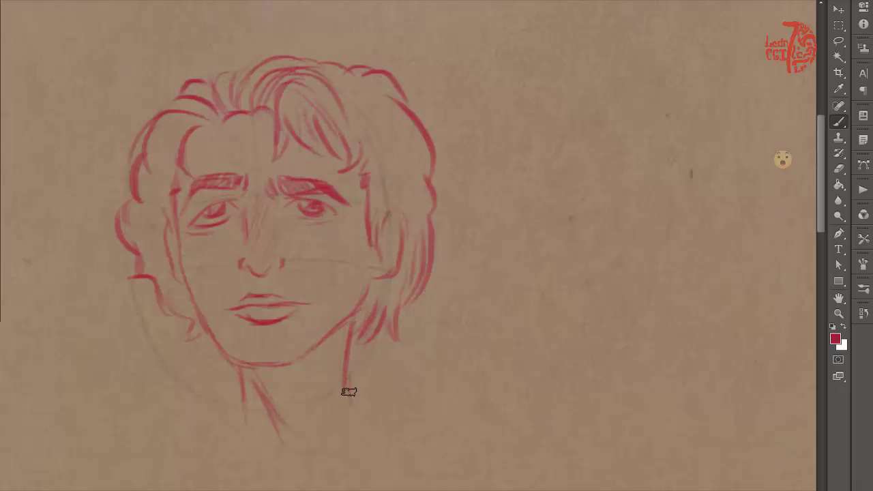
Step: Extend the neck line and add shoulder lines below the jaw
left_click_drag(348, 391, 348, 413)
left_click_drag(389, 421, 349, 402)
left_click_drag(243, 406, 205, 428)
mouse_move(405, 340)
left_mouse_down()
mouse_move(372, 351)
mouse_move(271, 331)
mouse_move(337, 357)
mouse_move(349, 317)
left_mouse_up()
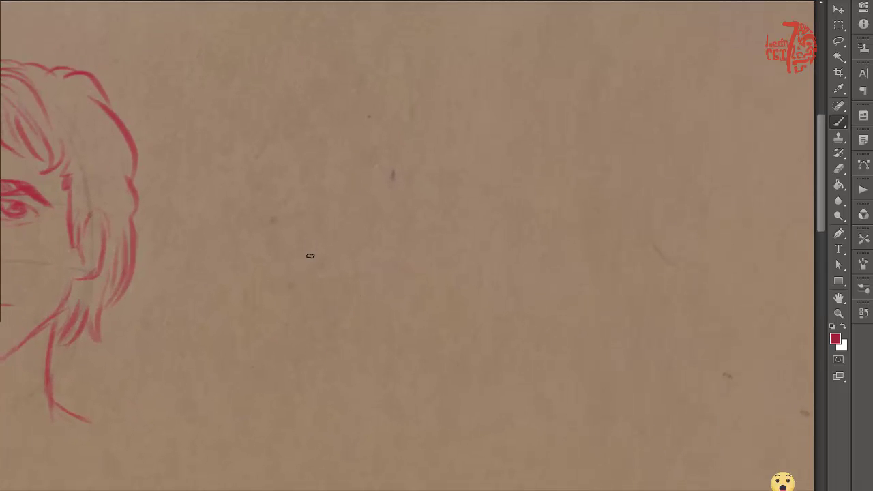
Step: Shrink the brush and sketch a faint head circle with a vertical centre guide
left_click_drag(287, 198, 393, 183)
left_click_drag(319, 162, 332, 171)
mouse_move(297, 237)
left_mouse_down()
mouse_move(337, 166)
mouse_move(529, 187)
left_mouse_up()
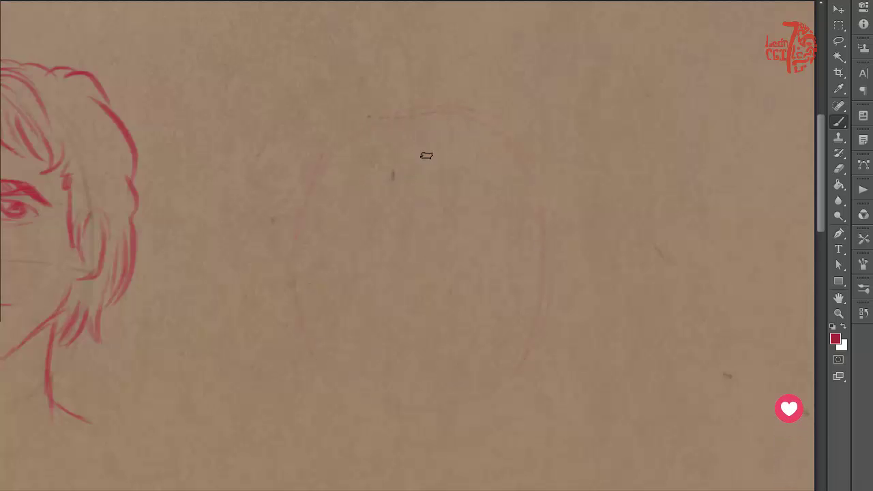
left_click_drag(456, 272, 461, 368)
Step: Add a horizontal guide, the nose, and the right eye's upper lid
left_click_drag(331, 242, 530, 210)
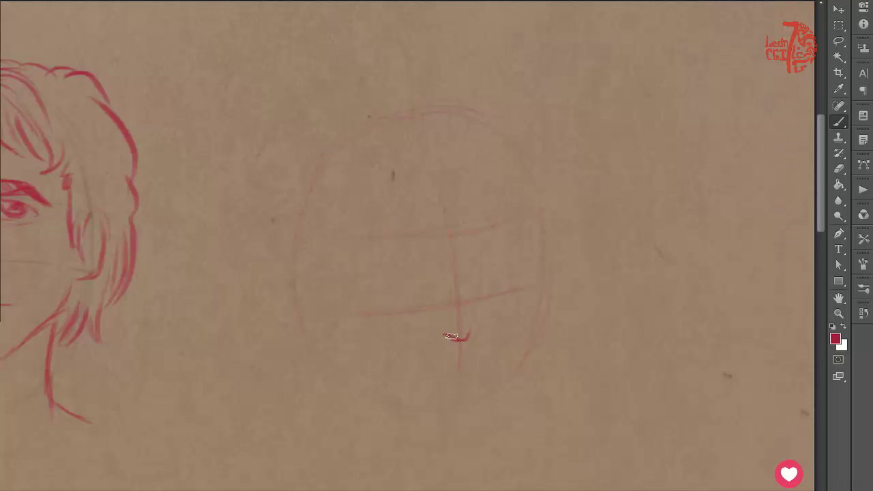
left_click_drag(434, 337, 478, 336)
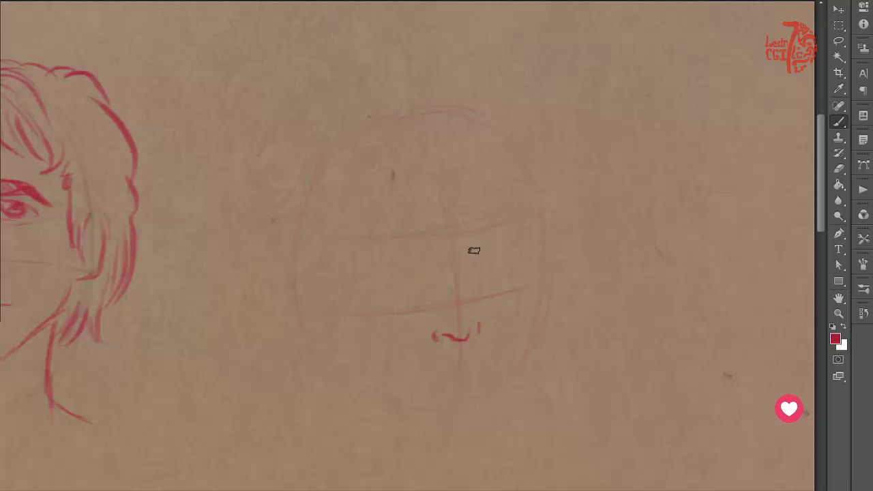
left_click_drag(475, 249, 527, 229)
Step: Complete both eyes with lids and pupils, then draw heavy arched eyebrows
mouse_move(475, 249)
left_mouse_down()
mouse_move(525, 235)
mouse_move(506, 234)
left_mouse_up()
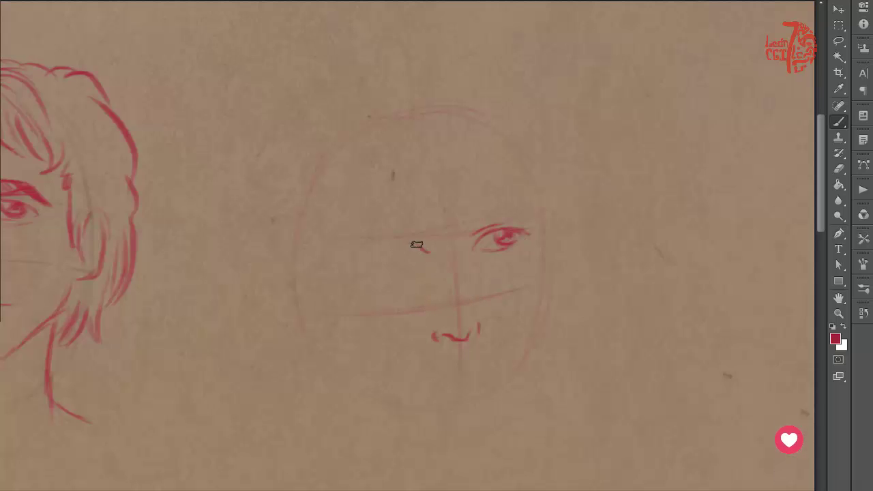
mouse_move(430, 253)
left_mouse_down()
mouse_move(370, 267)
mouse_move(425, 236)
left_mouse_up()
mouse_move(374, 251)
left_mouse_down()
mouse_move(403, 238)
mouse_move(416, 254)
mouse_move(403, 258)
left_mouse_up()
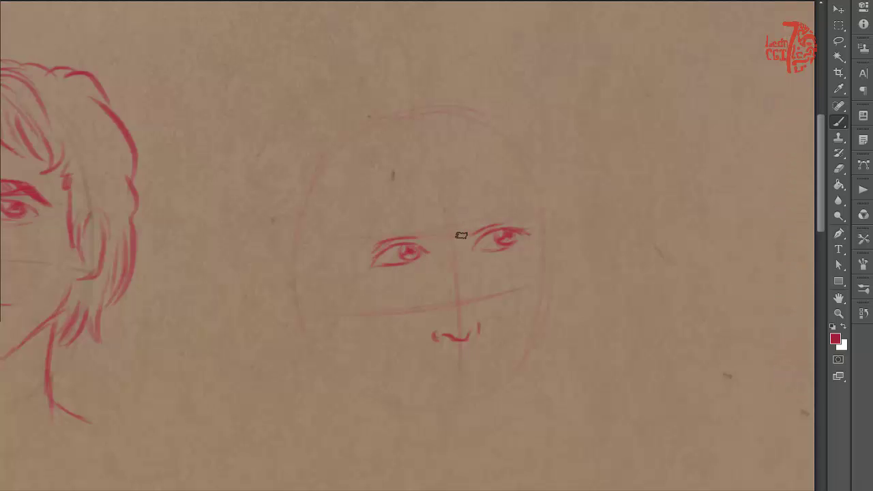
left_click_drag(476, 218, 532, 205)
left_click_drag(462, 233, 502, 217)
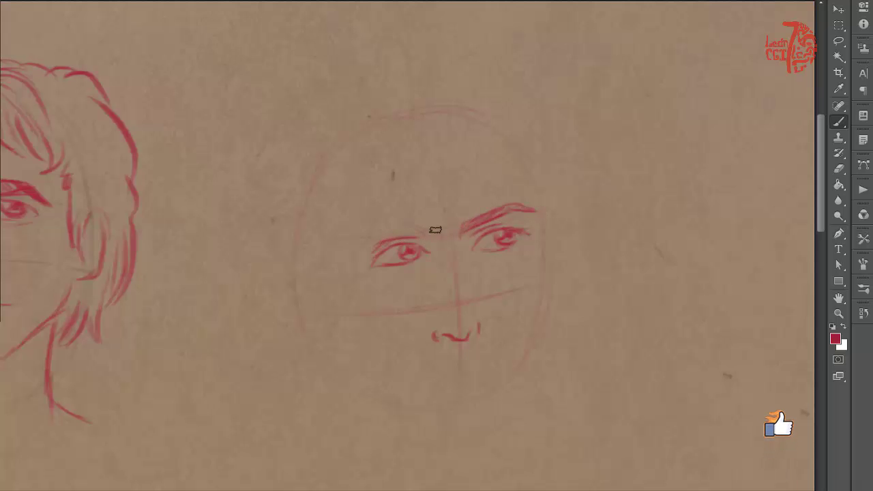
left_click_drag(366, 220, 426, 230)
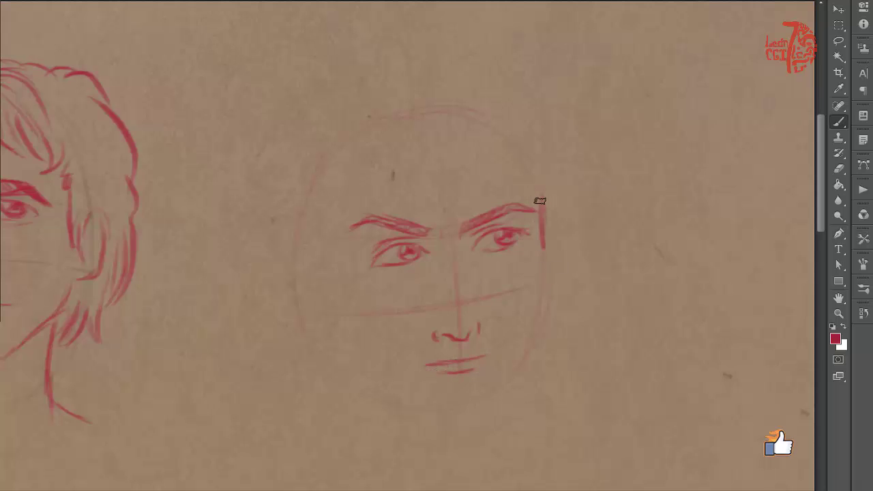
Step: Outline the right cheek and redraw the right jaw down toward the chin
left_click_drag(539, 199, 533, 321)
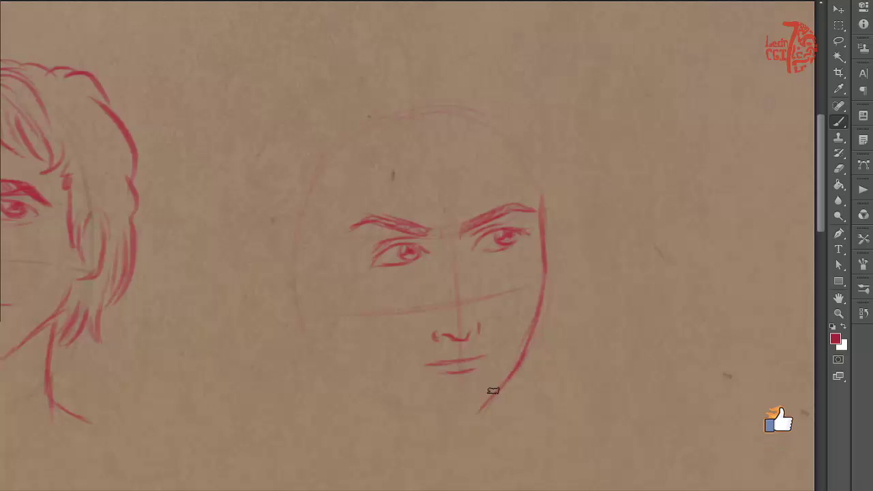
key("ctrl+z")
mouse_move(546, 270)
left_mouse_down()
mouse_move(507, 391)
mouse_move(472, 445)
mouse_move(400, 425)
mouse_move(362, 396)
left_mouse_up()
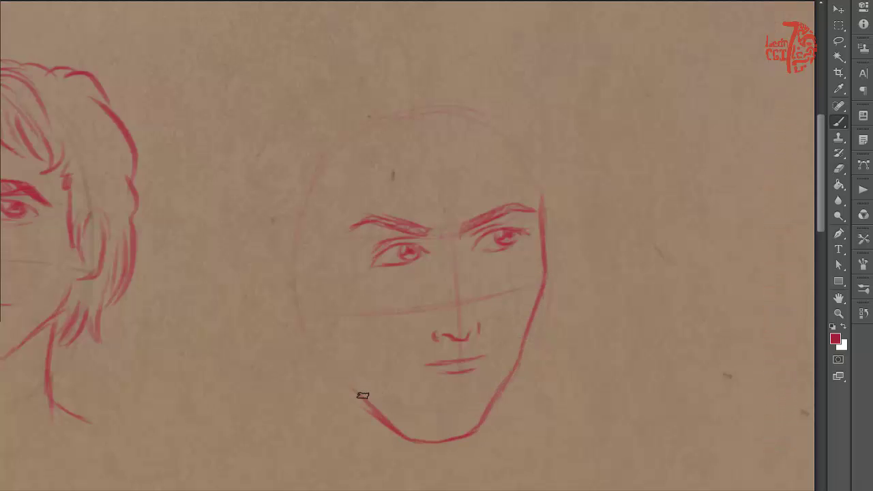
key("ctrl+alt+z")
key("ctrl+alt+z")
key("ctrl+alt+z")
mouse_move(521, 343)
left_mouse_down()
mouse_move(487, 416)
mouse_move(317, 297)
left_mouse_up()
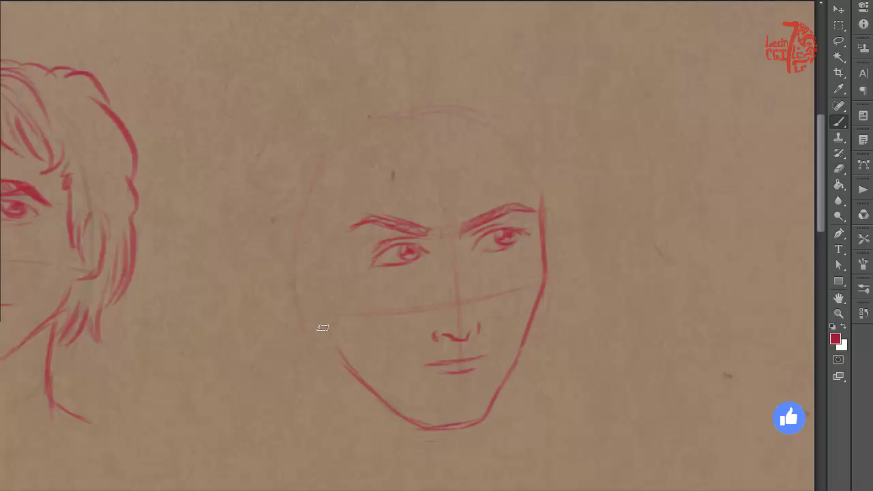
Step: Draw the left cheek and jaw line plus neck lines under both sides
left_click_drag(311, 250, 329, 339)
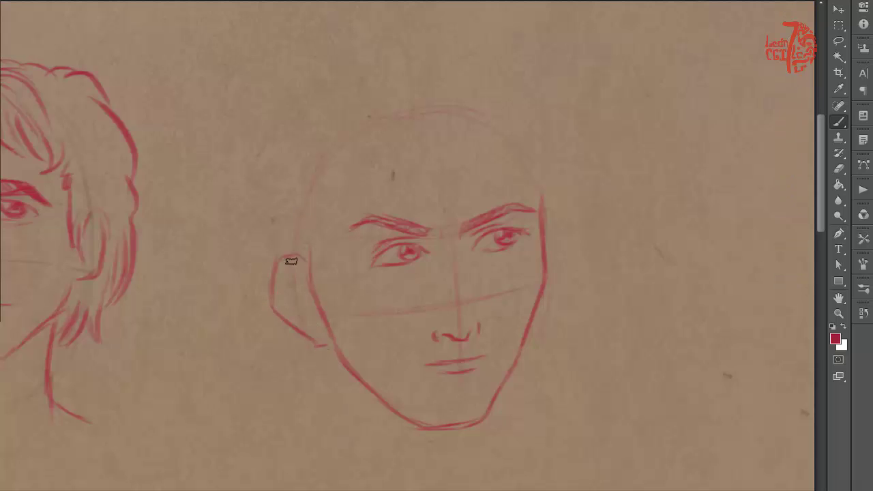
left_click_drag(335, 353, 372, 442)
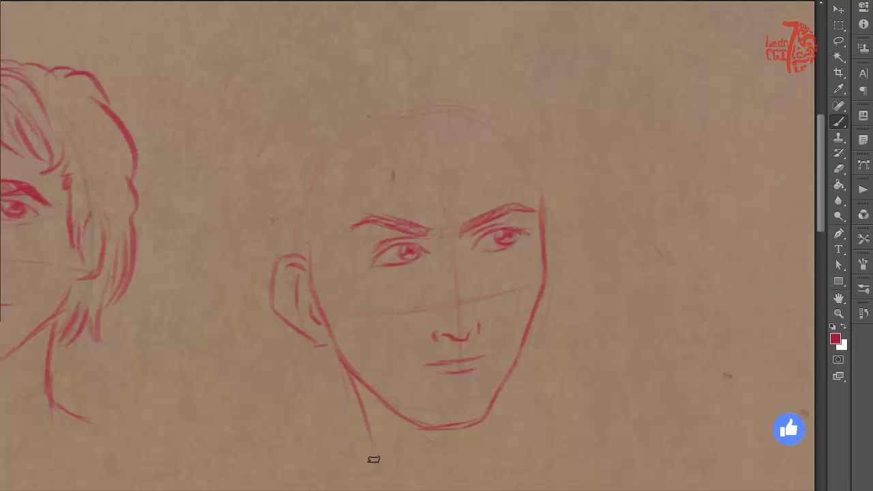
mouse_move(515, 383)
left_mouse_down()
mouse_move(519, 416)
mouse_move(591, 470)
left_mouse_up()
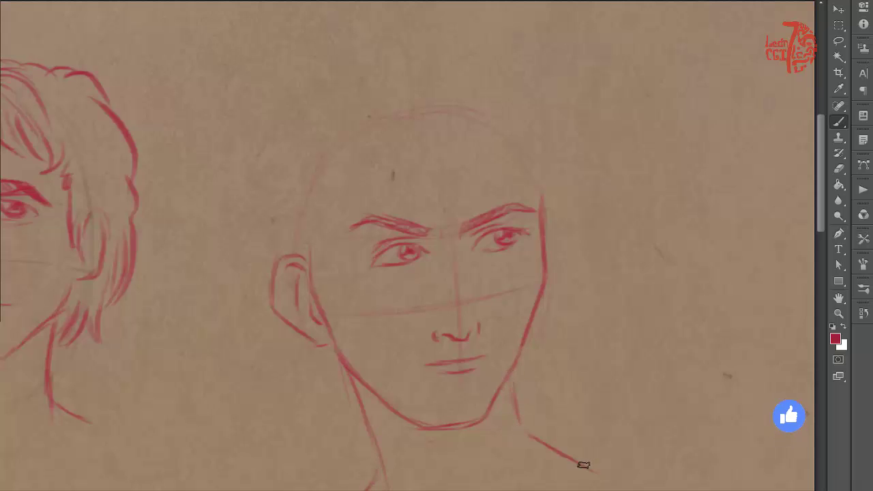
Step: Add the right shoulder line, then sketch swept hair strands above the forehead
left_click_drag(393, 428, 440, 480)
mouse_move(387, 126)
left_mouse_down()
mouse_move(390, 142)
mouse_move(487, 94)
mouse_move(451, 140)
left_mouse_up()
mouse_move(478, 135)
left_mouse_down()
mouse_move(547, 142)
mouse_move(543, 168)
left_mouse_up()
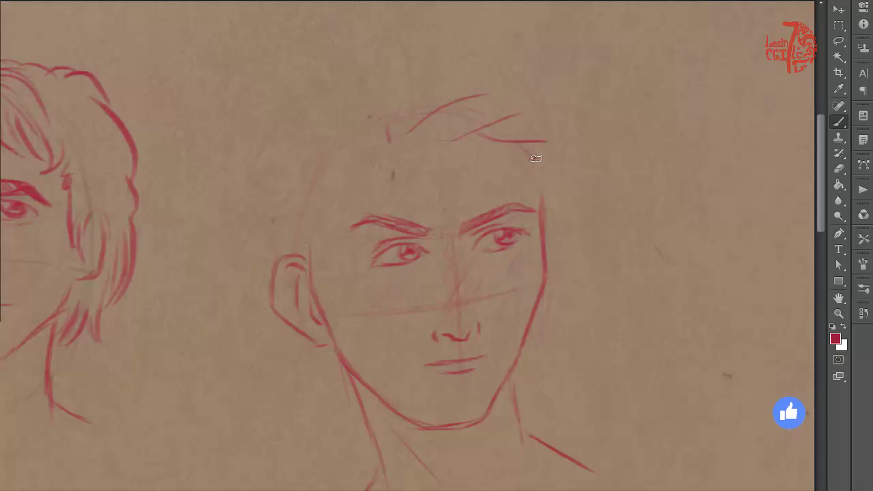
left_click_drag(312, 243, 312, 200)
left_click_drag(386, 139, 423, 59)
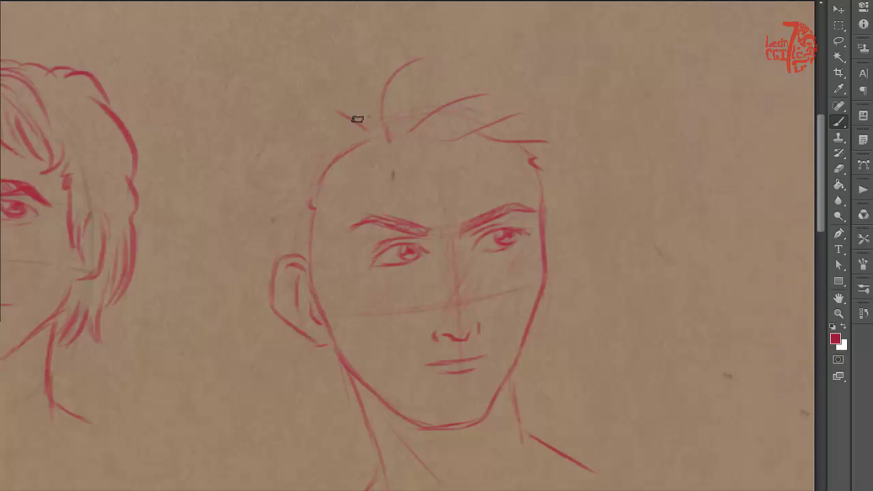
left_click_drag(368, 129, 381, 64)
left_click_drag(294, 123, 322, 103)
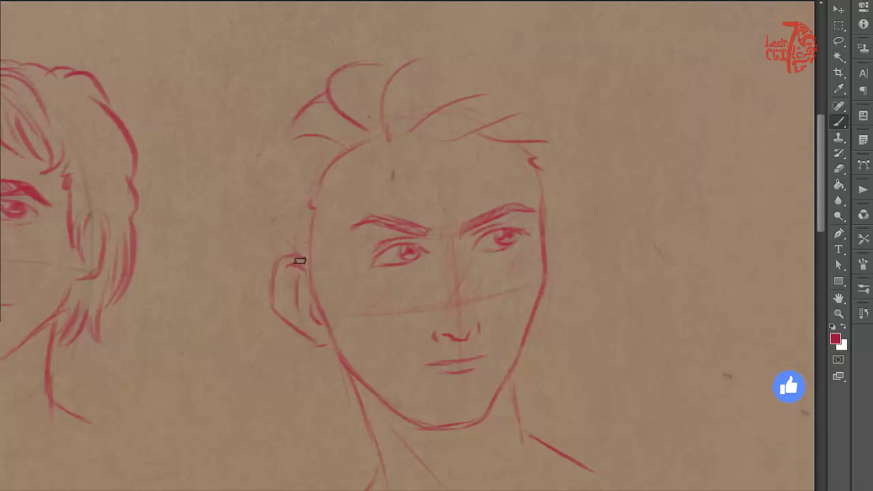
Step: Add hair near the left temple and across the top, then draw the right ear
left_click_drag(280, 226, 254, 270)
mouse_move(268, 241)
left_mouse_down()
mouse_move(251, 189)
mouse_move(327, 140)
left_mouse_up()
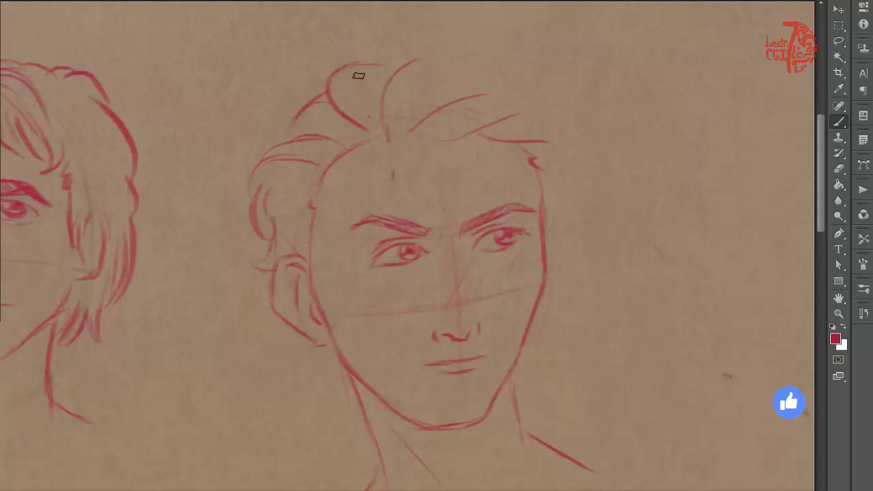
left_click_drag(329, 94, 448, 49)
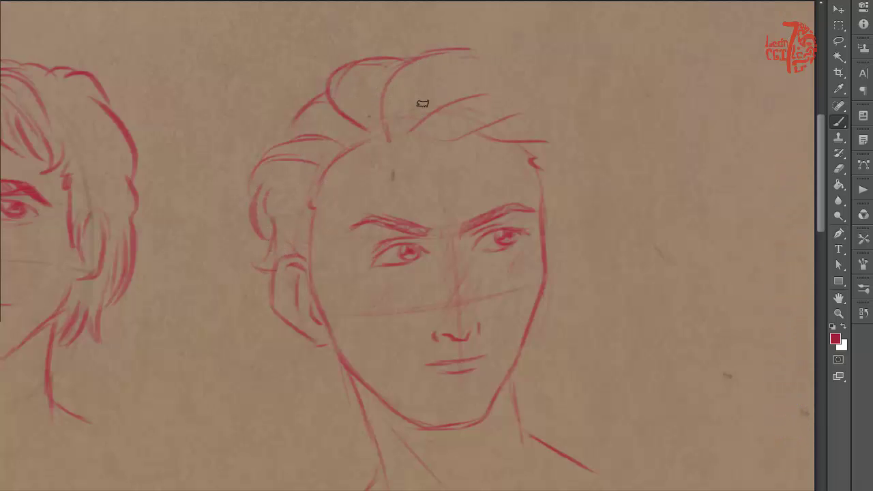
left_click_drag(437, 108, 521, 91)
left_click_drag(539, 116, 508, 117)
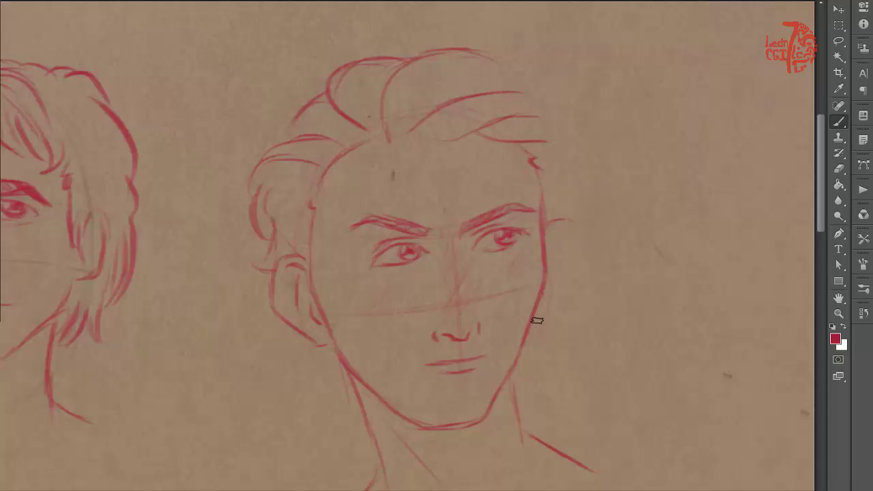
left_click_drag(552, 312, 550, 242)
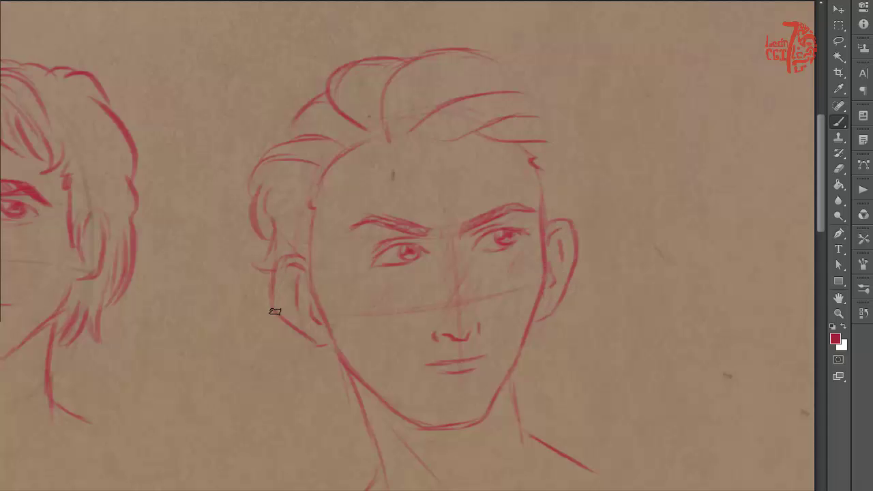
Step: Fill out hair on the right, top and left sides and lightly shade the neck
mouse_move(587, 195)
left_mouse_down()
mouse_move(574, 166)
mouse_move(593, 125)
mouse_move(502, 66)
left_mouse_up()
left_click_drag(518, 55, 436, 44)
left_click_drag(368, 123, 384, 72)
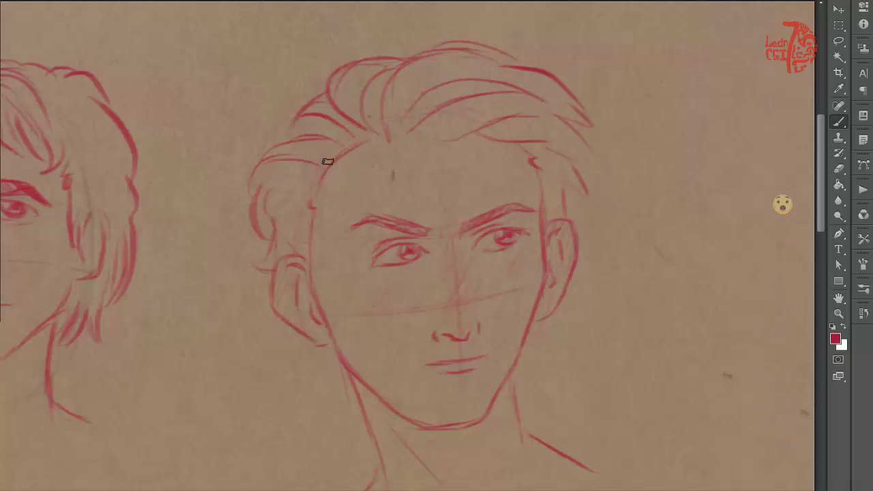
left_click_drag(300, 179, 262, 225)
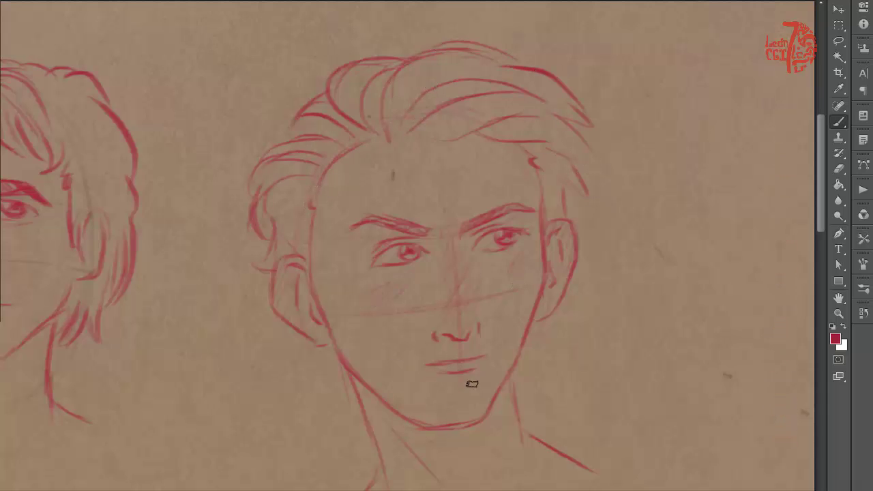
left_click_drag(374, 440, 391, 469)
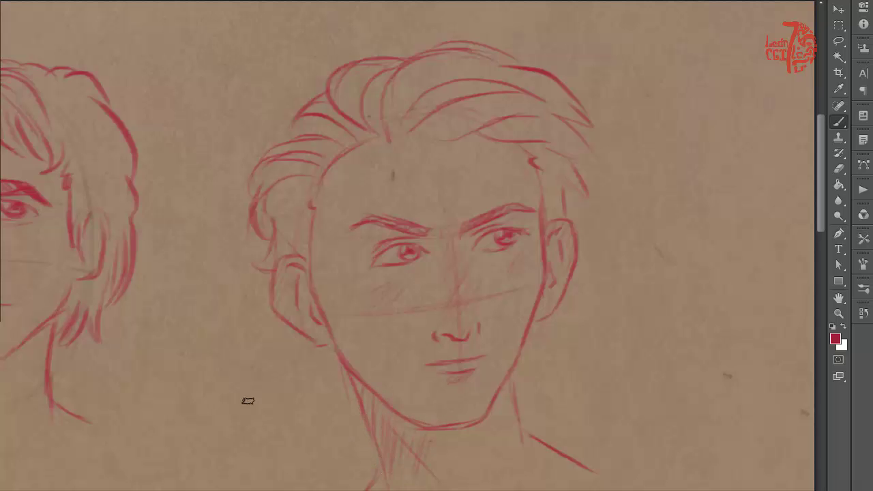
scroll(248, 401, "down", 2)
Step: Scroll down to the blank paper and lighten the third head's guide lines with the eraser
scroll(616, 343, "up", 2)
scroll(533, 358, "down", 5)
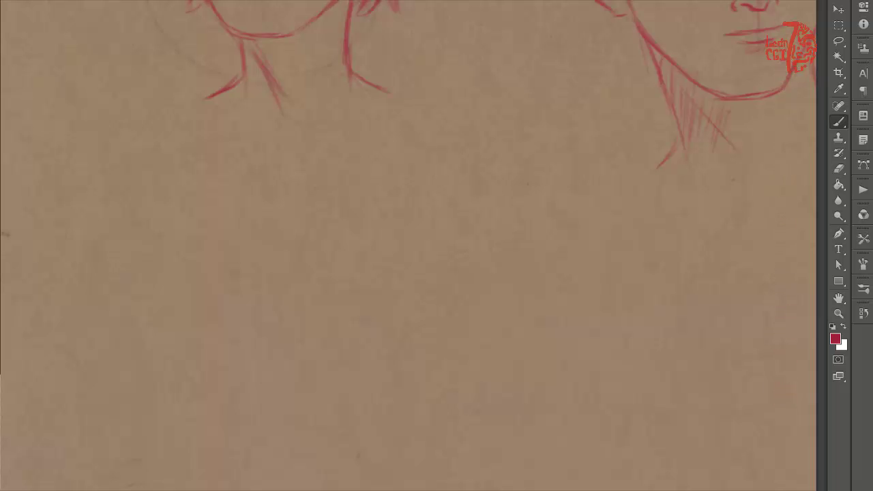
scroll(208, 157, "down", 3)
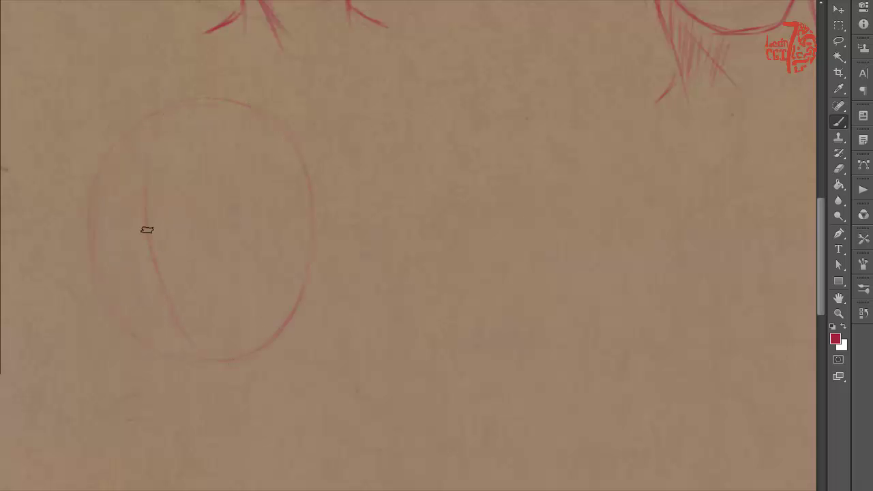
key("e")
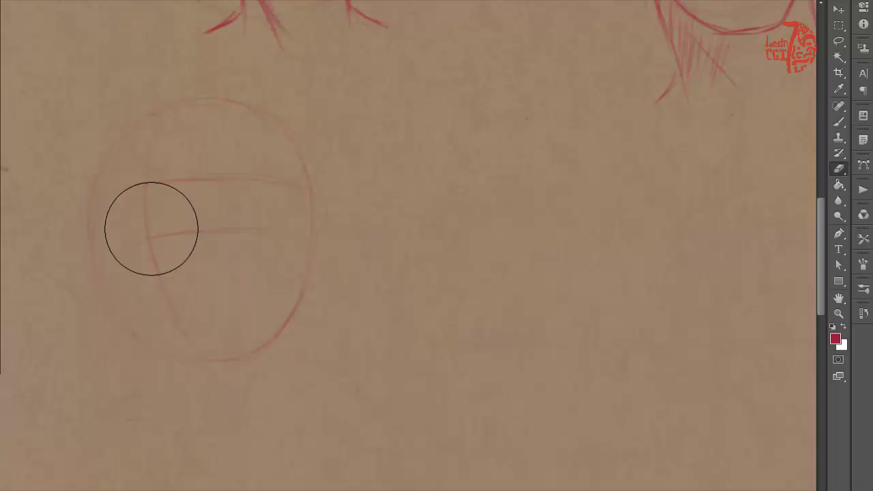
key("b")
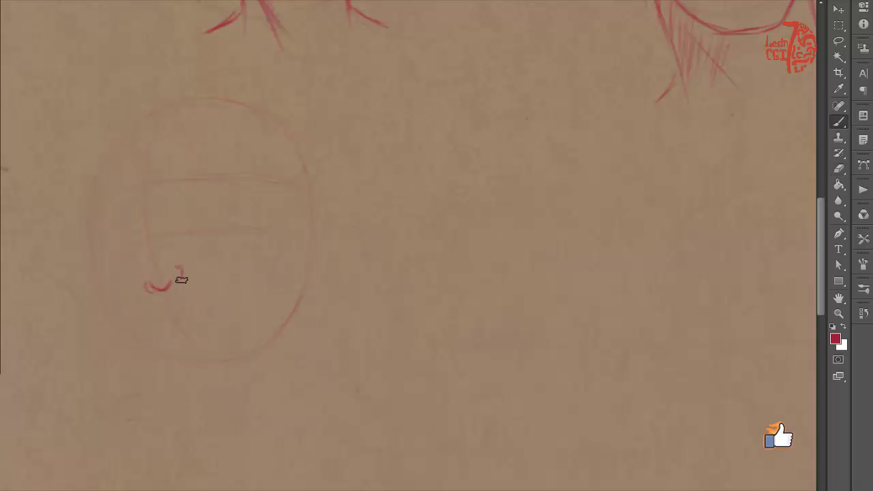
Step: Draw the nose bridge and both eyebrows, then fill in the far eye and cheek line
left_click_drag(140, 240, 144, 285)
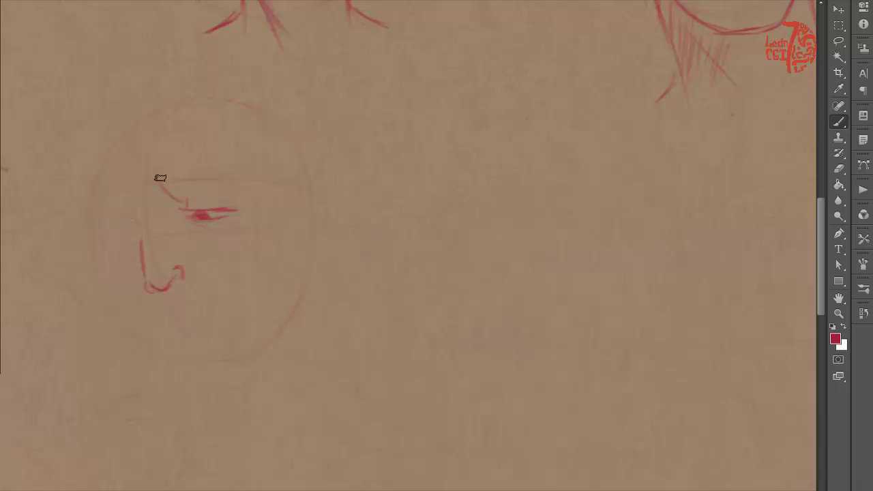
mouse_move(159, 182)
left_mouse_down()
mouse_move(261, 186)
mouse_move(180, 189)
mouse_move(226, 179)
left_mouse_up()
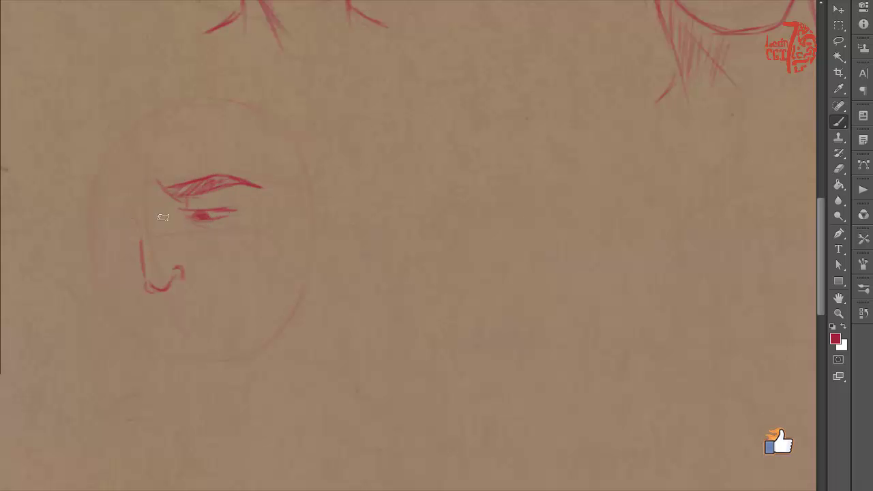
mouse_move(132, 221)
left_mouse_down()
mouse_move(95, 227)
mouse_move(83, 209)
mouse_move(127, 191)
mouse_move(81, 212)
left_mouse_up()
key("e")
key("b")
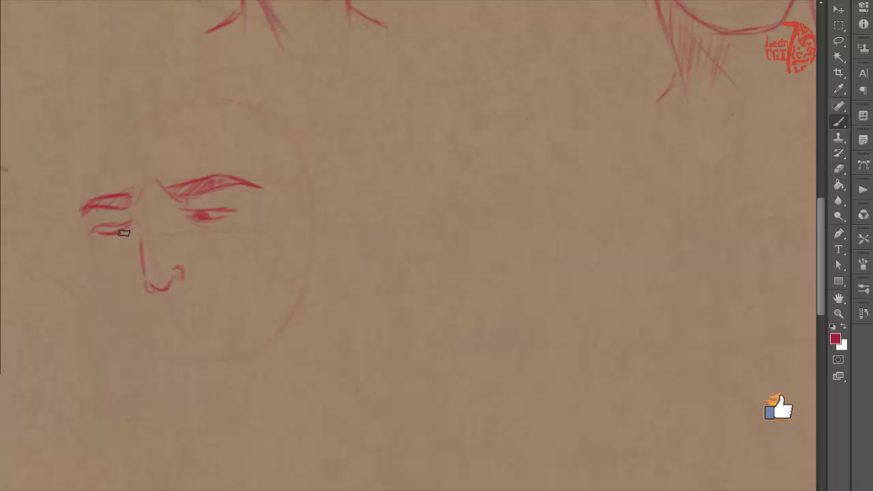
mouse_move(106, 229)
left_mouse_down()
mouse_move(94, 230)
mouse_move(110, 300)
left_mouse_up()
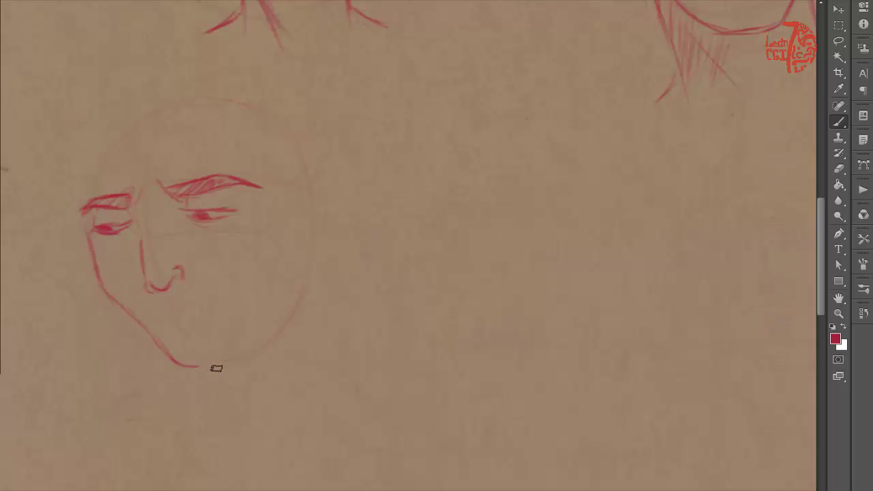
Step: Close the right jaw outline, shape the lips, and lightly shade the cheeks and nose
left_click_drag(289, 293, 253, 341)
left_click_drag(292, 222, 296, 284)
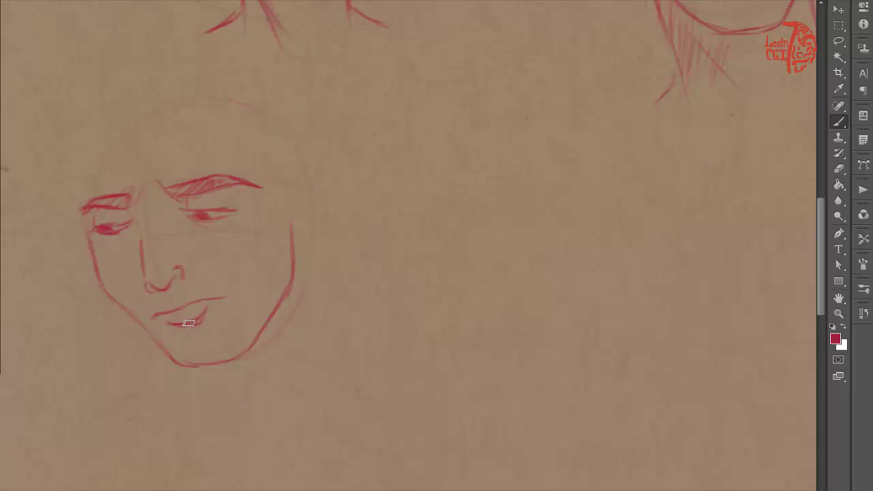
mouse_move(188, 323)
left_mouse_down()
mouse_move(205, 314)
mouse_move(164, 305)
left_mouse_up()
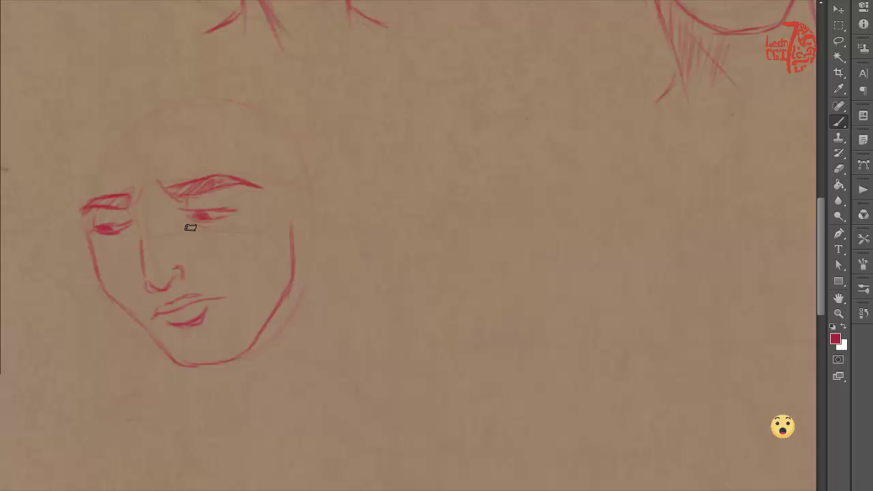
left_click_drag(103, 240, 113, 248)
left_click_drag(239, 225, 219, 244)
left_click_drag(179, 266, 164, 273)
mouse_move(155, 232)
left_mouse_down()
mouse_move(144, 261)
mouse_move(138, 183)
left_mouse_up()
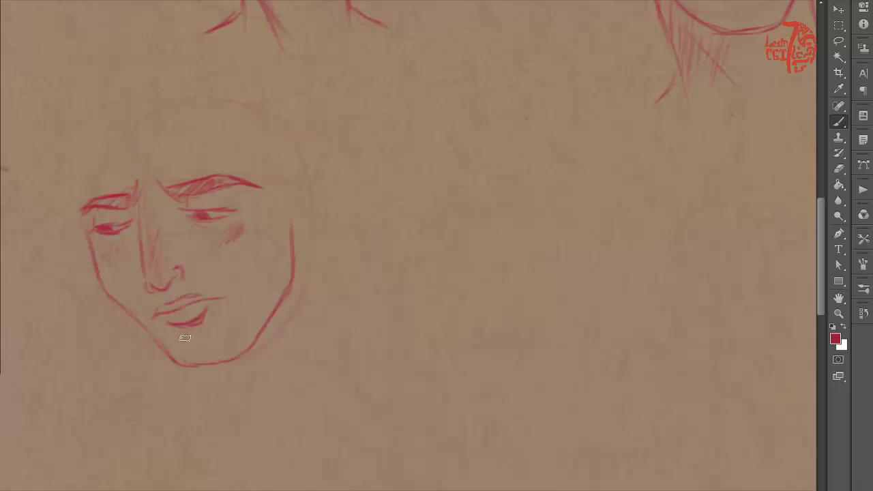
left_click_drag(185, 338, 205, 319)
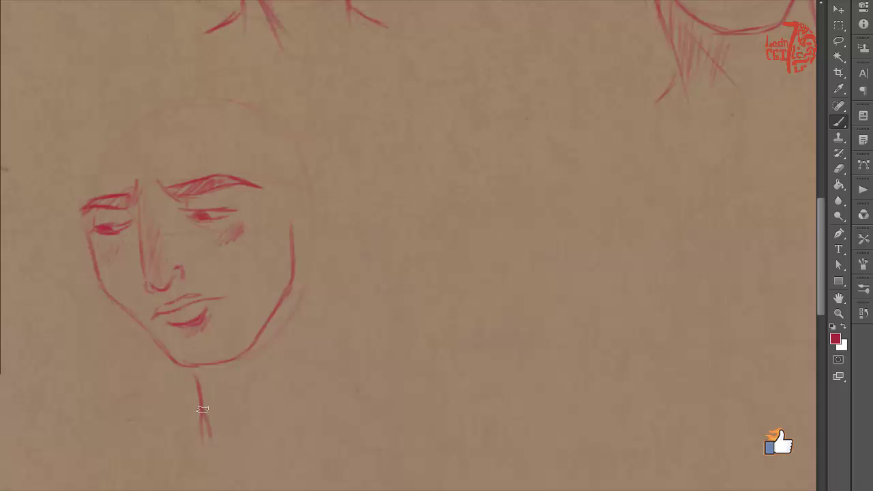
Step: Redraw the neck under the chin, then sketch the jaw line, neck sides and shoulder line
key("ctrl+z")
left_click_drag(196, 377, 202, 436)
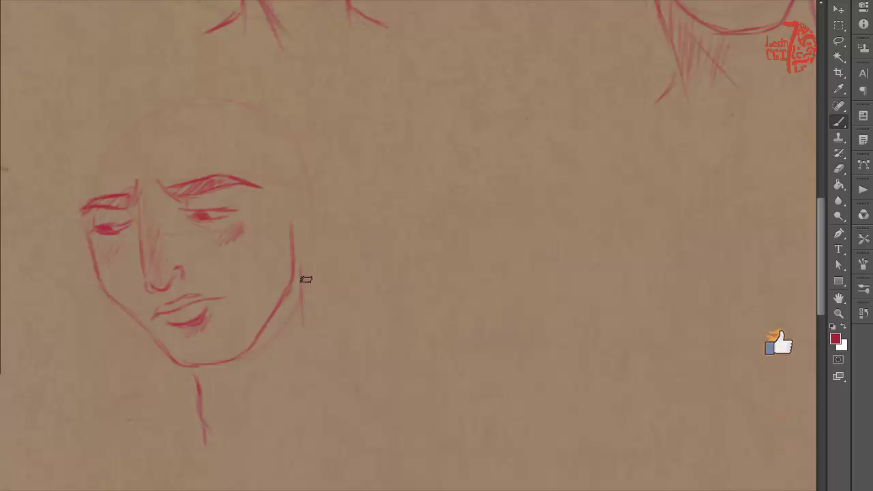
left_click_drag(305, 280, 314, 354)
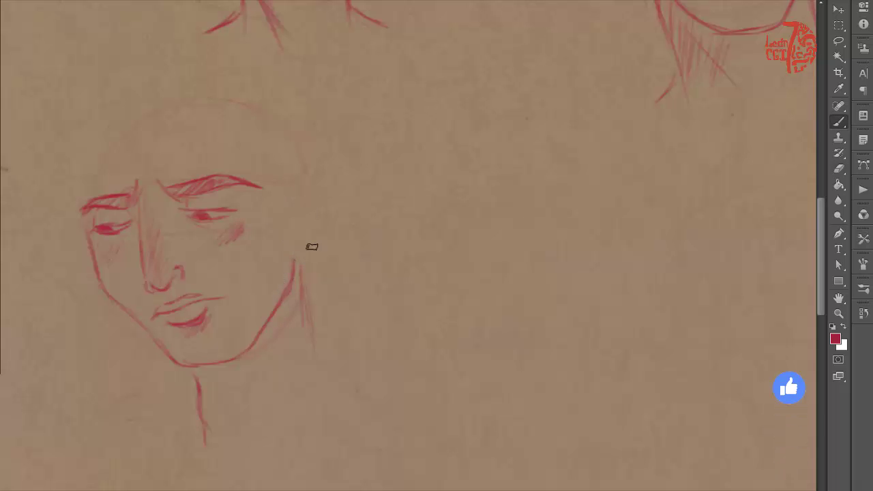
mouse_move(322, 232)
left_mouse_down()
mouse_move(311, 257)
mouse_move(306, 172)
mouse_move(306, 230)
left_mouse_up()
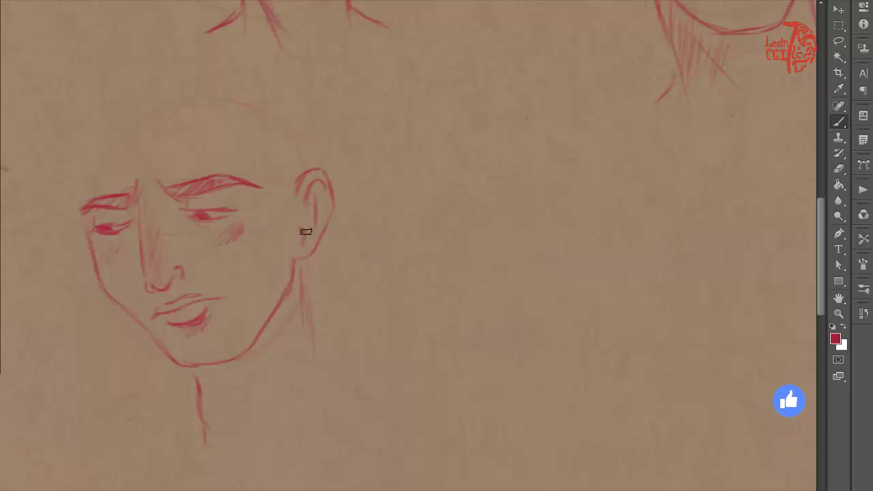
left_click_drag(326, 341, 302, 268)
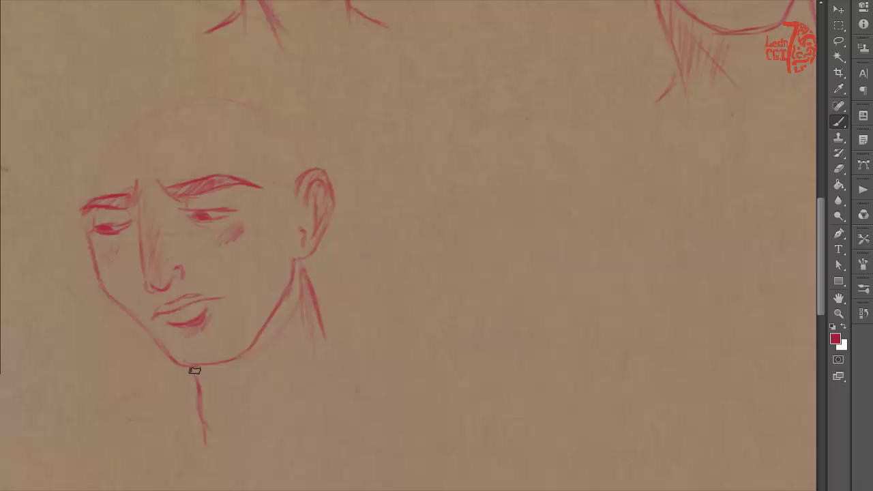
key("e")
left_click_drag(196, 379, 223, 409)
left_click_drag(361, 346, 319, 315)
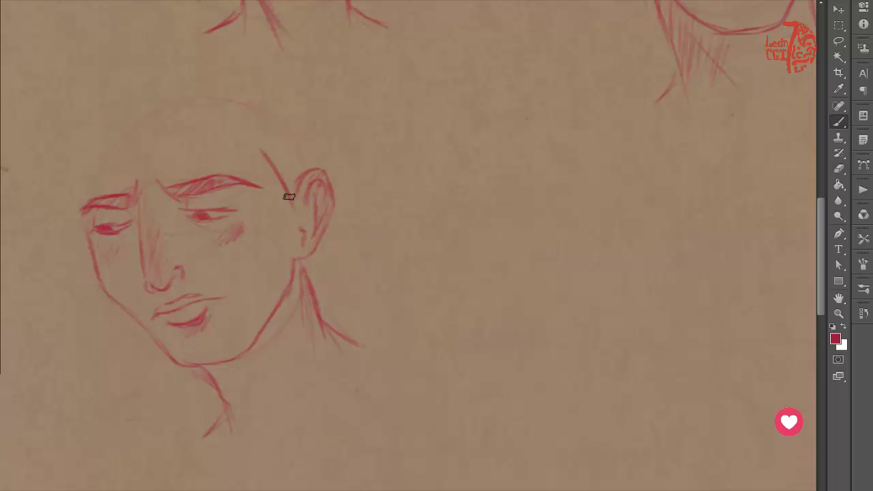
Step: Outline the back of the head and draw wavy hair strands with a large front curl
mouse_move(290, 202)
left_mouse_down()
mouse_move(247, 100)
mouse_move(206, 99)
left_mouse_up()
mouse_move(195, 66)
left_mouse_down()
mouse_move(192, 98)
mouse_move(163, 145)
mouse_move(97, 103)
left_mouse_up()
left_click_drag(172, 86, 126, 109)
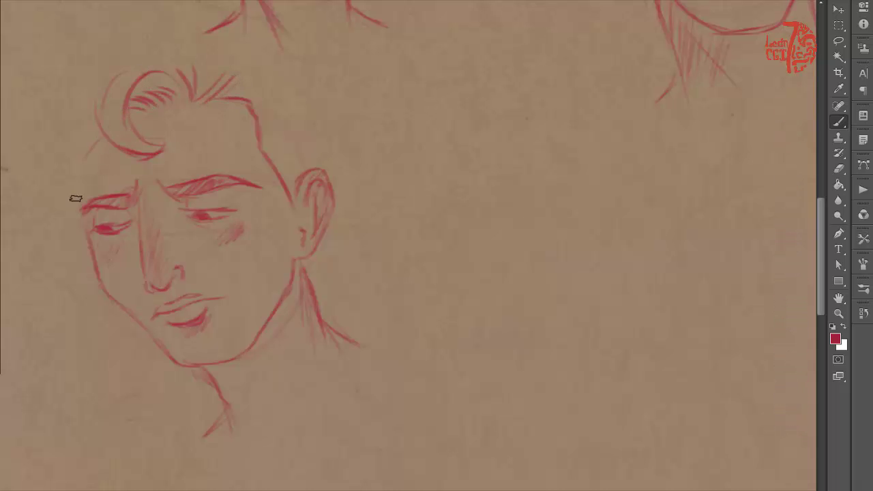
left_click_drag(82, 170, 68, 223)
left_click_drag(68, 133, 40, 204)
left_click_drag(82, 119, 39, 144)
mouse_move(76, 87)
left_mouse_down()
mouse_move(38, 136)
mouse_move(159, 31)
mouse_move(268, 87)
left_mouse_up()
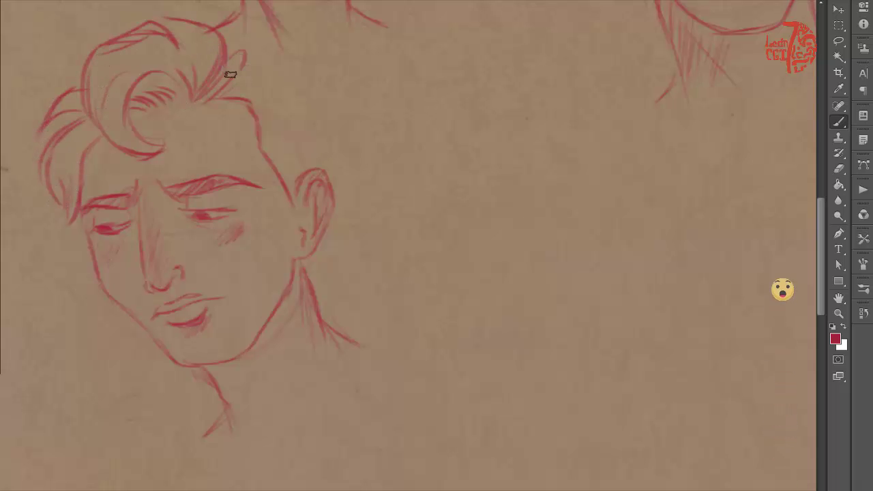
Step: Add hair strokes above and around the ear, plus a strand down the left side
left_click_drag(316, 135, 345, 158)
left_click_drag(310, 116, 331, 139)
left_click_drag(304, 90, 293, 102)
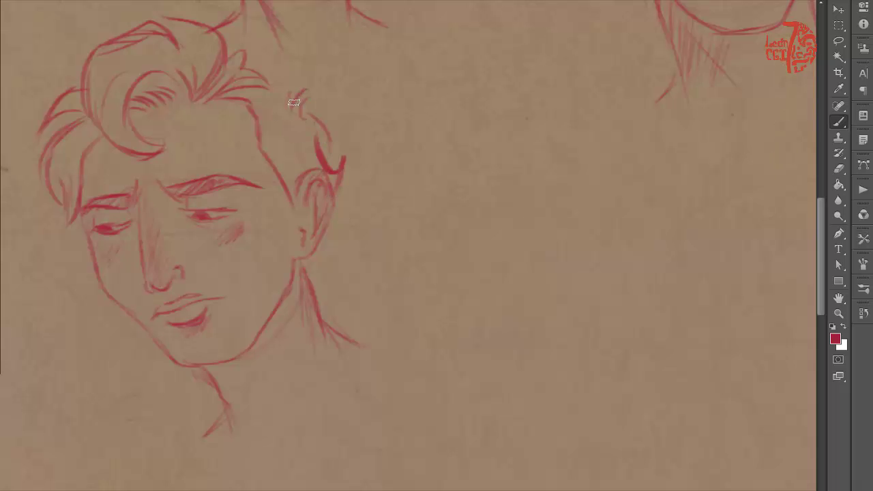
left_click_drag(77, 226, 60, 277)
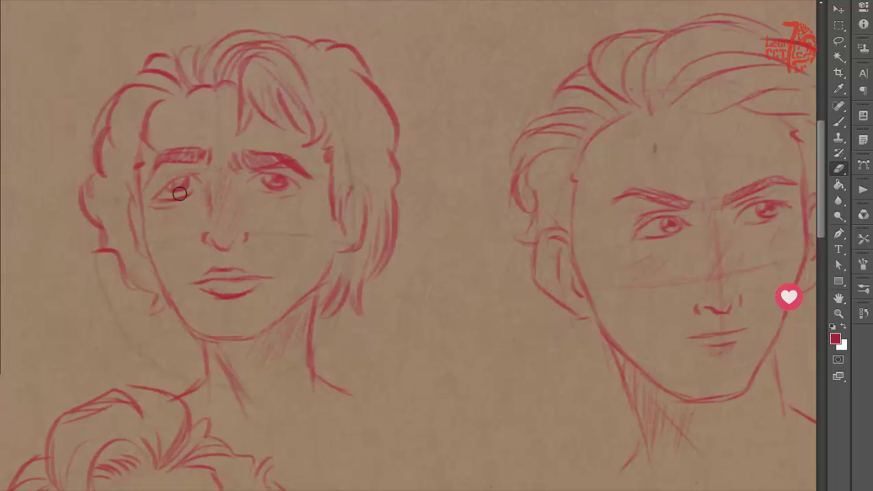
Step: Erase both eyes of the long-haired face and sketch new eyes under the brows
left_click_drag(164, 188, 286, 179)
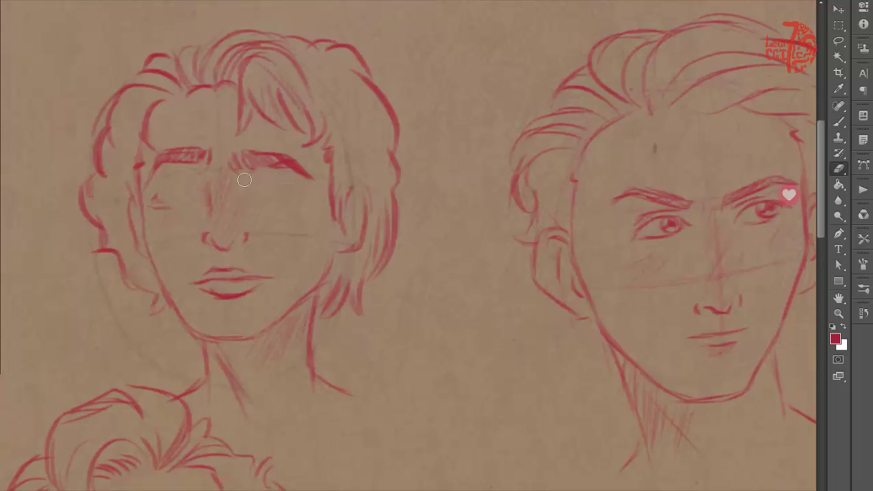
key("b")
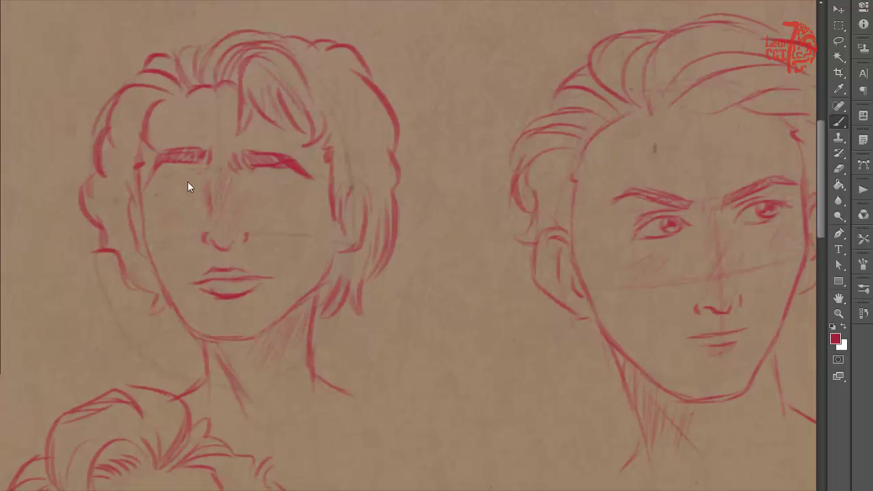
left_click_drag(161, 179, 204, 170)
mouse_move(165, 187)
left_mouse_down()
mouse_move(153, 193)
mouse_move(198, 176)
mouse_move(171, 180)
left_mouse_up()
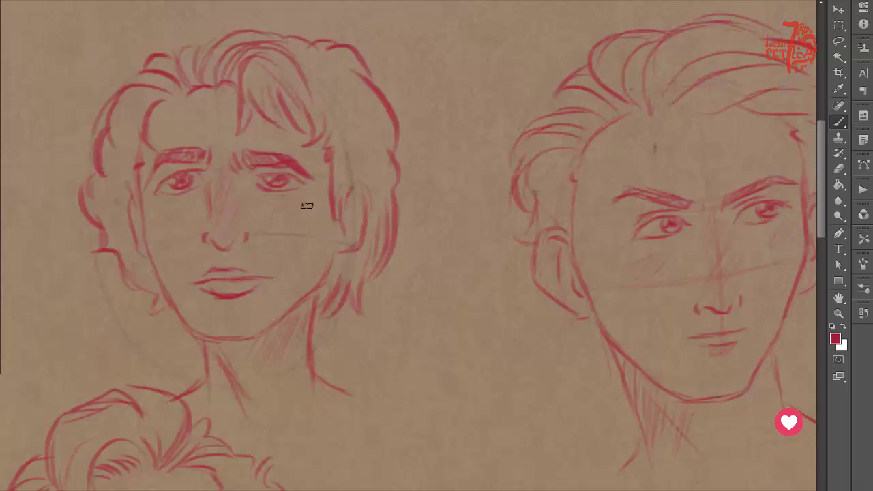
scroll(361, 392, "down", 5)
Step: Scroll down to the new face, draw a guide curve across it, then undo it
scroll(347, 384, "down", 2)
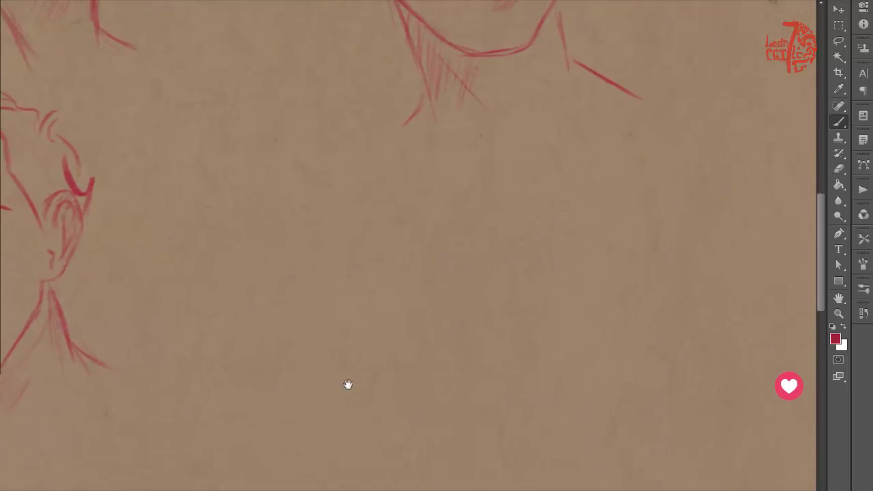
scroll(348, 384, "down", 1)
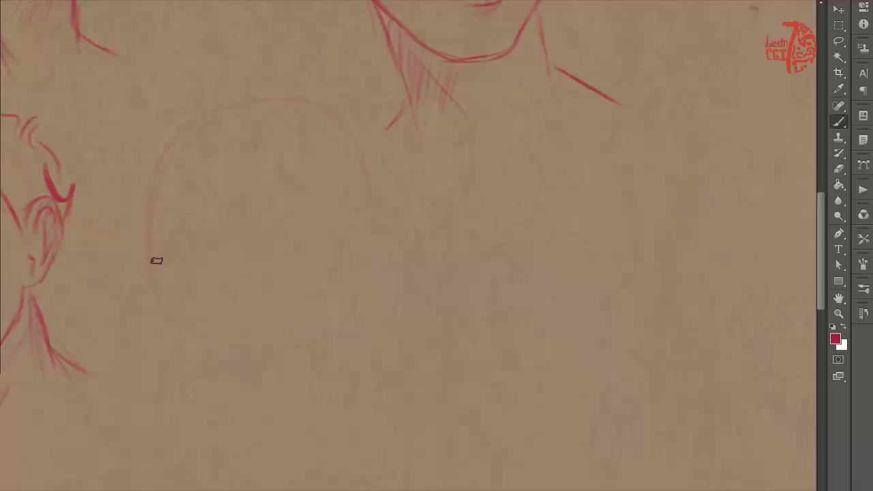
left_click_drag(148, 267, 337, 238)
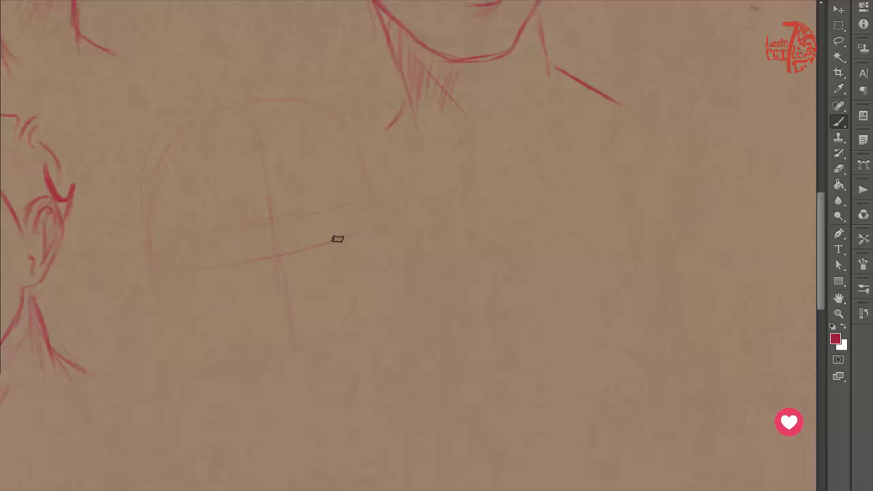
key("ctrl+z")
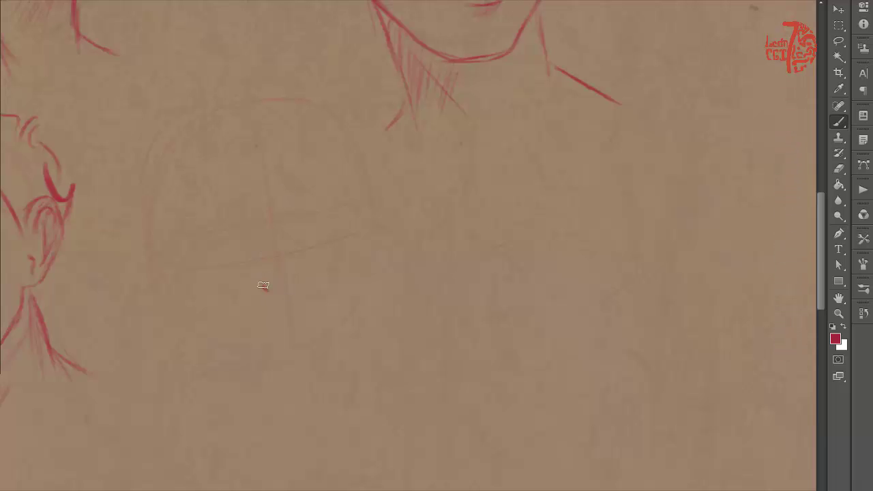
key("e")
key("b")
Step: Sketch the nose with a lighter, longer stroke beneath it
left_click_drag(297, 277, 308, 266)
left_click_drag(270, 314, 301, 293)
key("ctrl+z")
mouse_move(265, 319)
left_mouse_down()
mouse_move(312, 298)
mouse_move(306, 307)
mouse_move(284, 303)
left_mouse_up()
left_click_drag(279, 256, 273, 218)
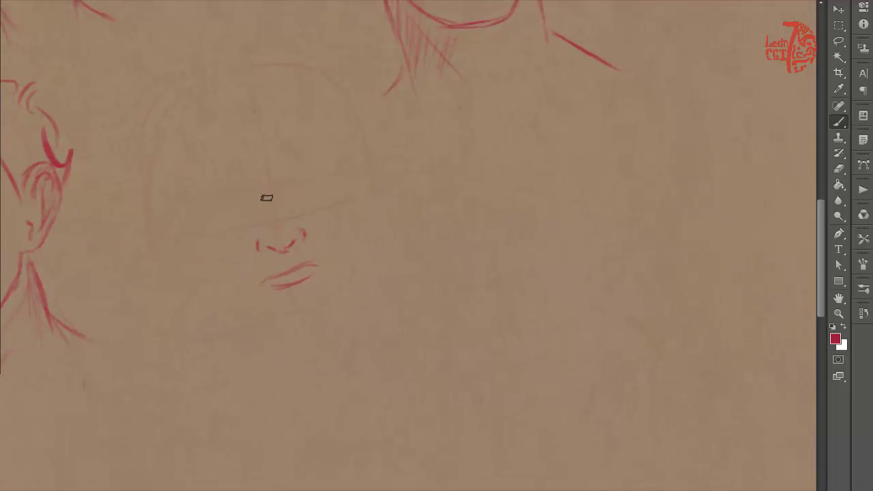
Step: Draw the hatched right eyebrow, shade the pupil, and start the left eyebrow
mouse_move(304, 183)
left_mouse_down()
mouse_move(354, 174)
mouse_move(338, 170)
left_mouse_up()
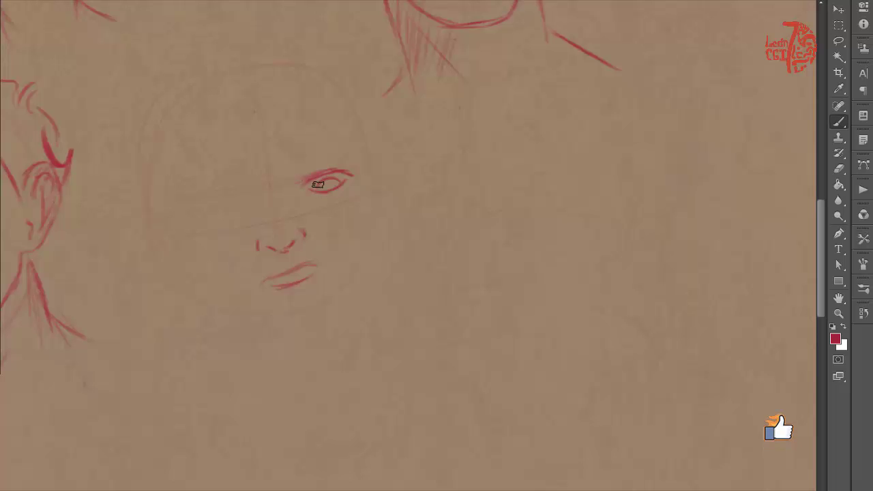
mouse_move(333, 183)
left_mouse_down()
mouse_move(304, 172)
mouse_move(352, 157)
left_mouse_up()
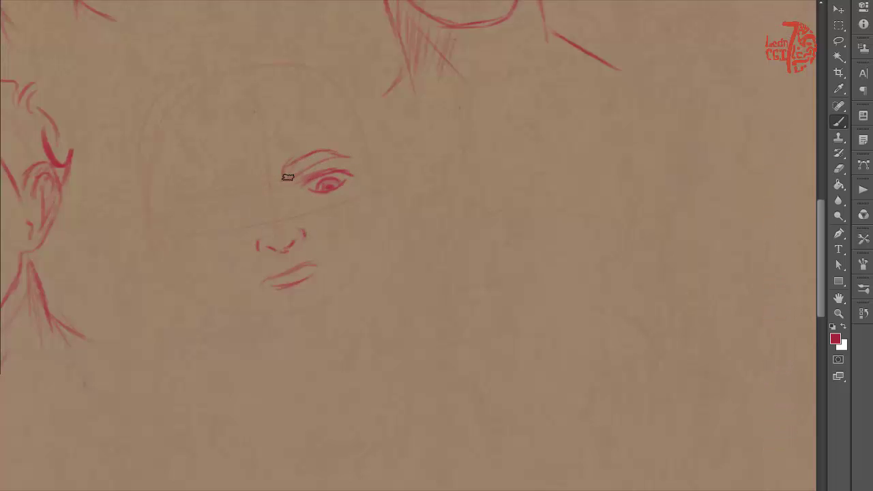
left_click_drag(300, 170, 327, 153)
mouse_move(249, 197)
left_mouse_down()
mouse_move(199, 200)
mouse_move(246, 200)
mouse_move(231, 203)
left_mouse_up()
Step: Erase and redraw the left eyebrow, darkening it with dense hatching
key("e")
key("b")
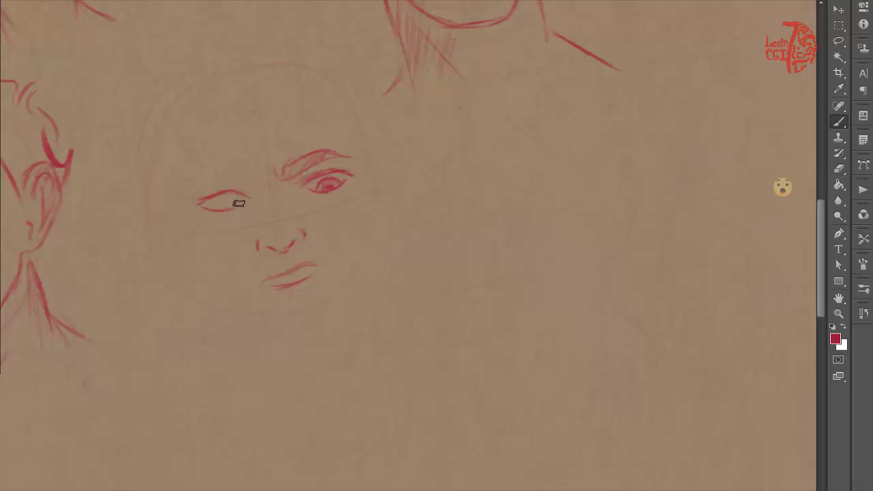
key("e")
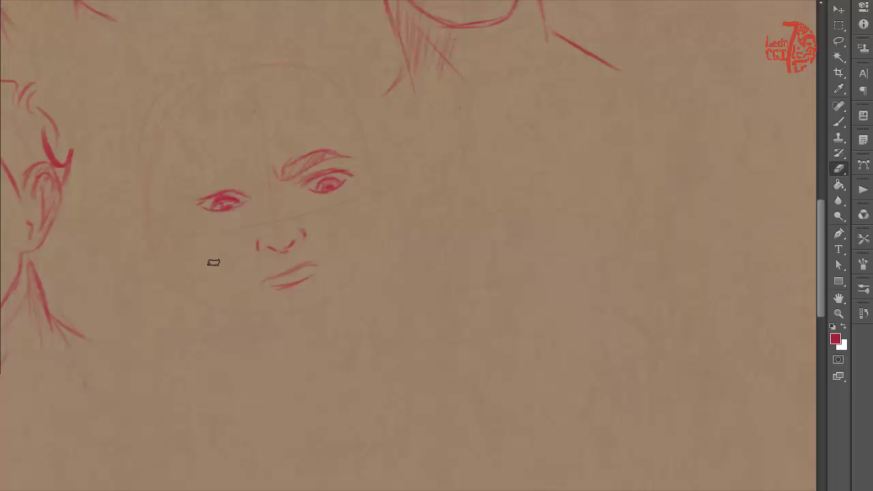
left_click_drag(202, 202, 249, 198)
key("b")
mouse_move(193, 208)
left_mouse_down()
mouse_move(228, 196)
mouse_move(234, 212)
mouse_move(235, 202)
mouse_move(225, 208)
left_mouse_up()
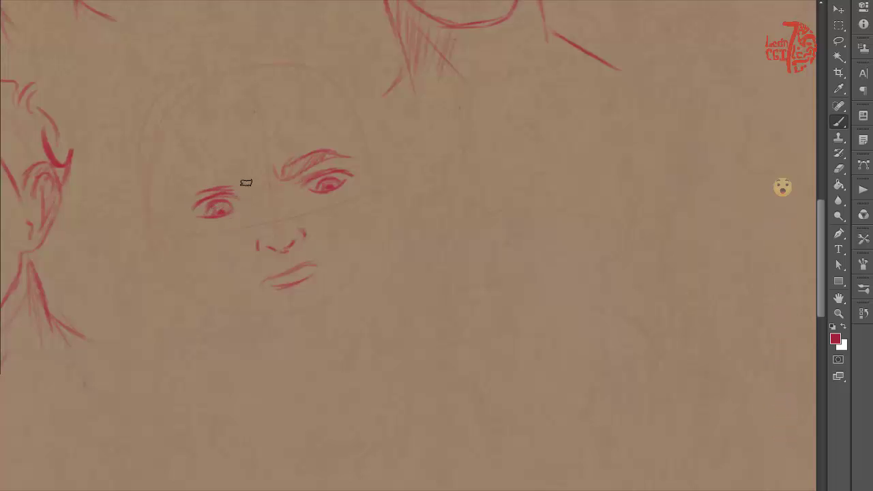
mouse_move(252, 173)
left_mouse_down()
mouse_move(230, 185)
mouse_move(251, 172)
left_mouse_up()
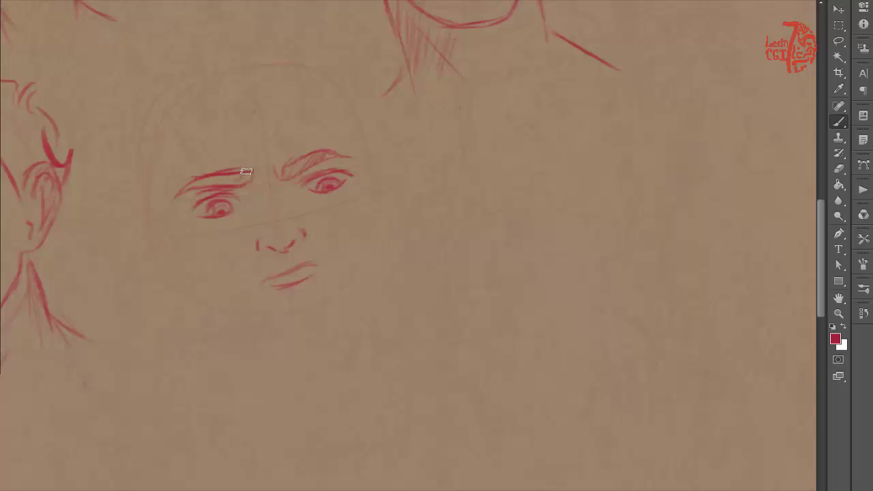
mouse_move(195, 189)
left_mouse_down()
mouse_move(244, 182)
mouse_move(256, 249)
mouse_move(203, 240)
left_mouse_up()
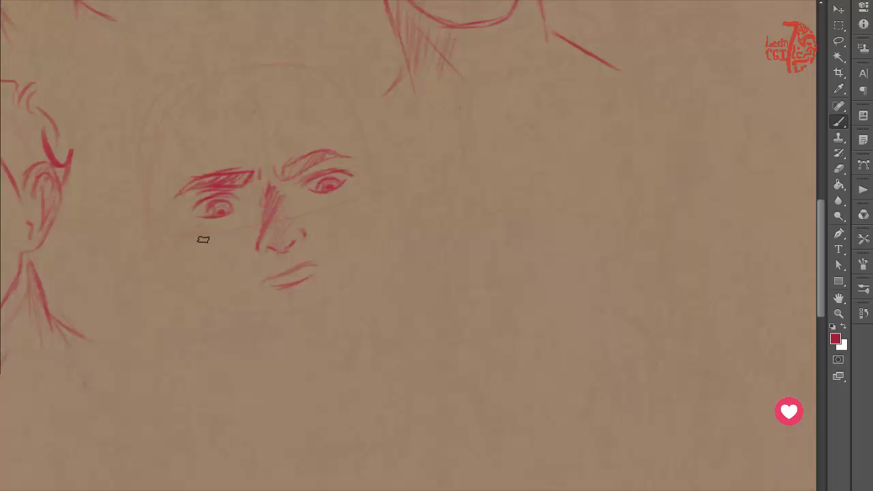
Step: Hatch light shading on both cheeks and draw the jawline along the chin and right side
left_click_drag(360, 189, 350, 211)
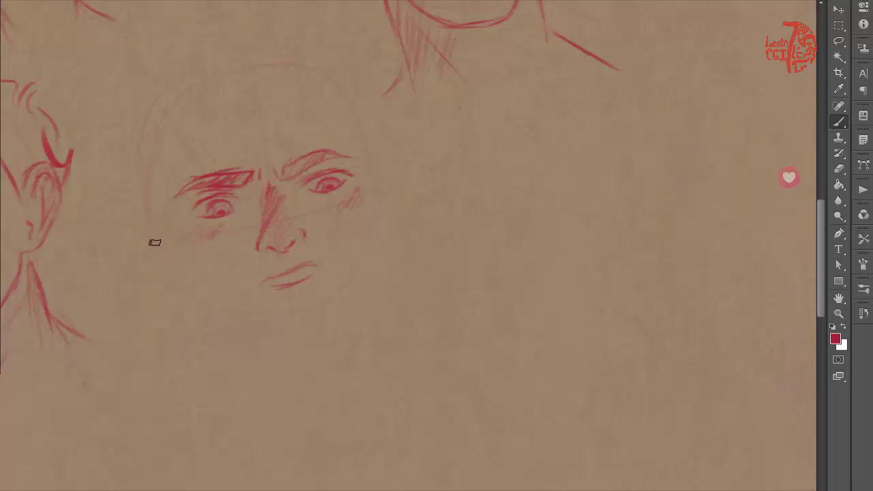
mouse_move(162, 234)
left_mouse_down()
mouse_move(190, 287)
mouse_move(293, 326)
mouse_move(355, 267)
left_mouse_up()
key("e")
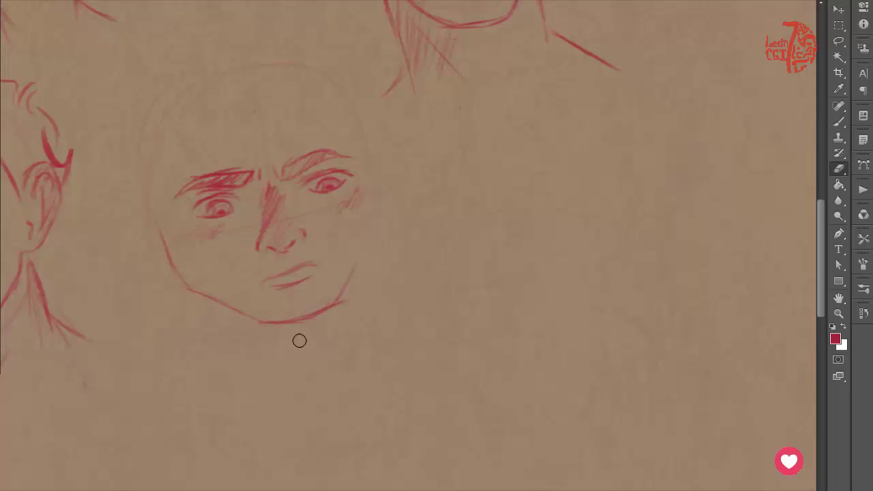
key("ctrl+z")
key("ctrl+z")
key("b")
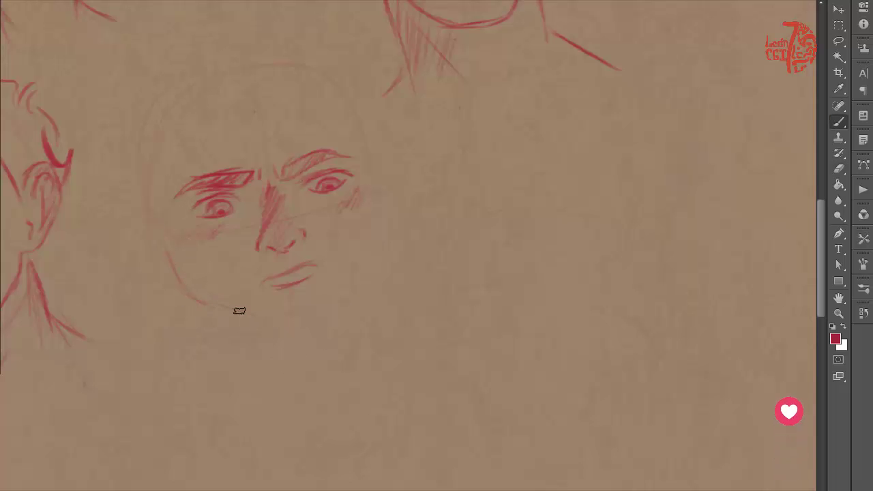
mouse_move(240, 310)
left_mouse_down()
mouse_move(253, 322)
mouse_move(339, 318)
mouse_move(379, 258)
mouse_move(385, 207)
mouse_move(253, 331)
mouse_move(301, 329)
left_mouse_up()
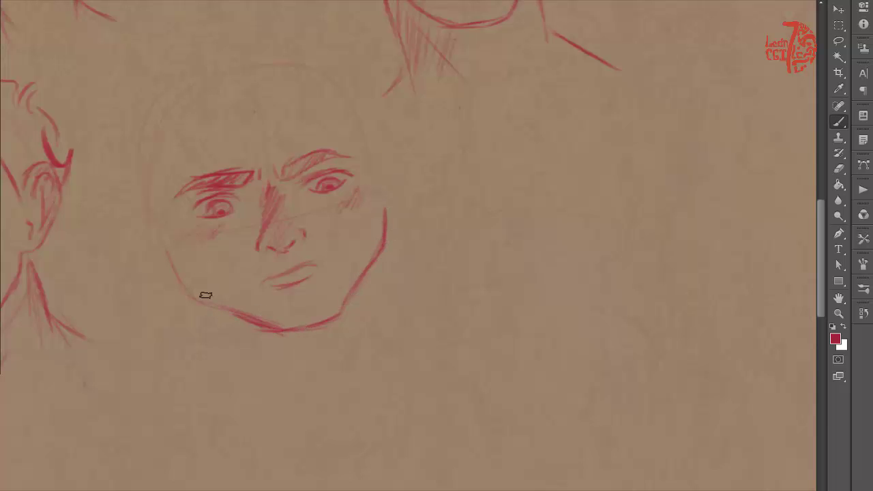
Step: Draw both ears, add stubble hatching on the lower-left cheek, and refine the jaw and temple
mouse_move(379, 166)
left_mouse_down()
mouse_move(410, 201)
mouse_move(390, 132)
left_mouse_up()
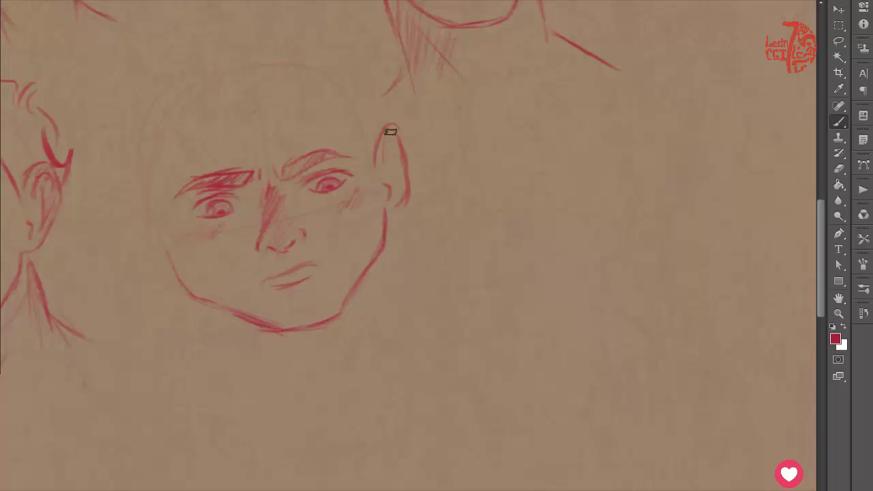
mouse_move(144, 231)
left_mouse_down()
mouse_move(136, 189)
mouse_move(158, 240)
left_mouse_up()
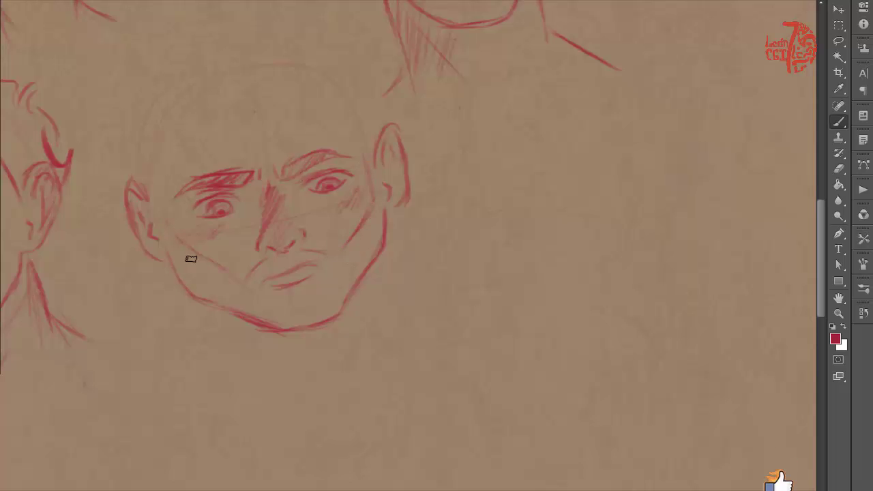
left_click_drag(213, 275, 220, 303)
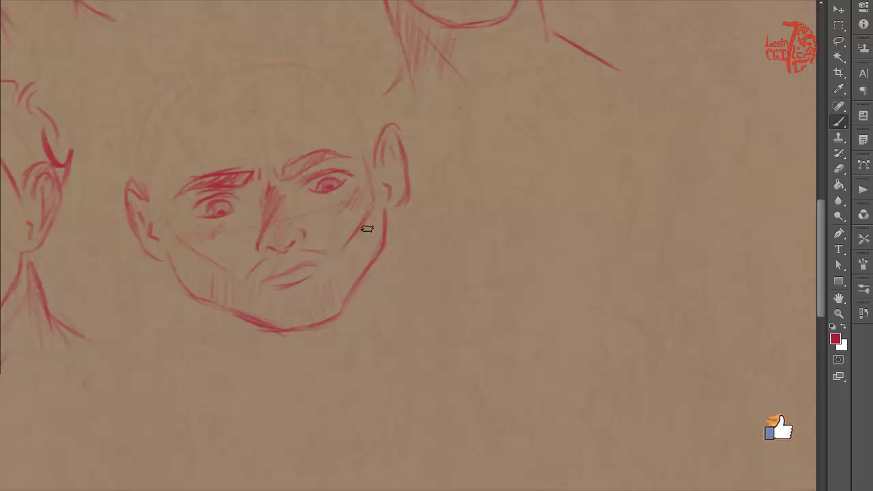
left_click_drag(349, 238, 341, 292)
mouse_move(140, 148)
left_mouse_down()
mouse_move(137, 181)
mouse_move(141, 142)
left_mouse_up()
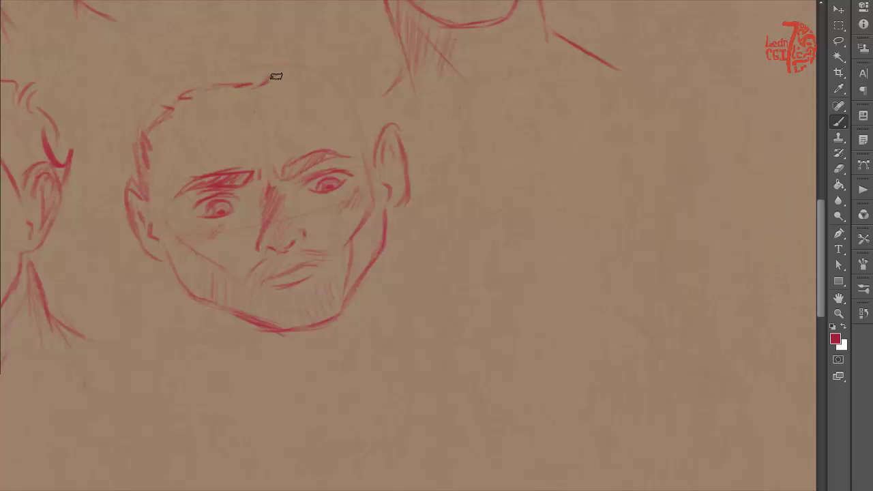
Step: Outline the short-haired skull, draw the neck below the chin, and sketch the cropped hairline
left_click_drag(343, 94, 360, 142)
left_click_drag(135, 144, 146, 101)
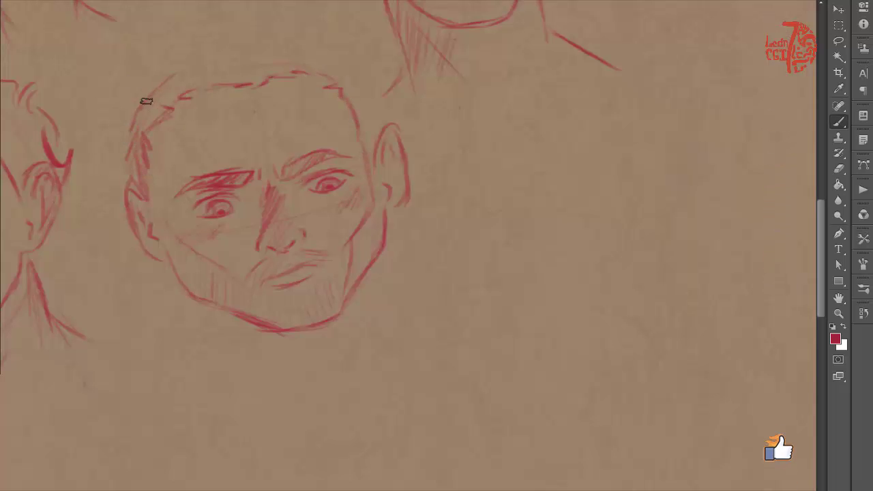
mouse_move(206, 53)
left_mouse_down()
mouse_move(339, 74)
mouse_move(368, 122)
left_mouse_up()
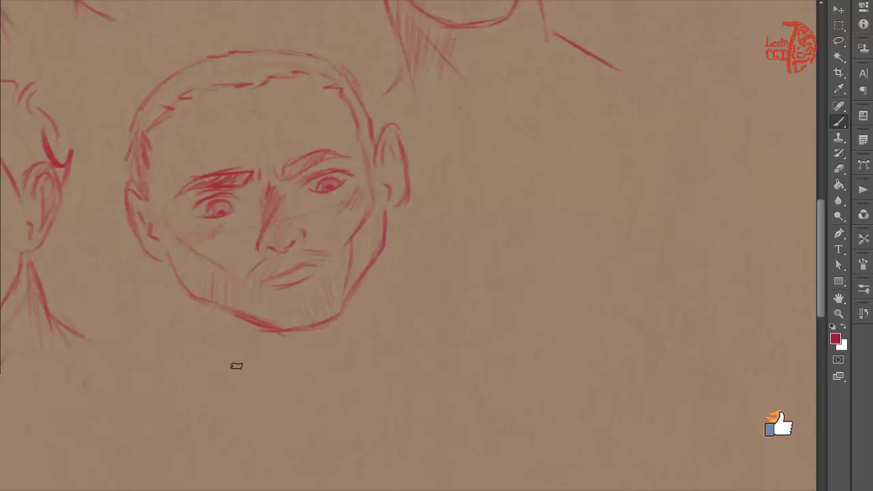
left_click_drag(211, 306, 247, 360)
left_click_drag(371, 266, 377, 329)
left_click_drag(379, 321, 422, 348)
left_click_drag(245, 358, 225, 399)
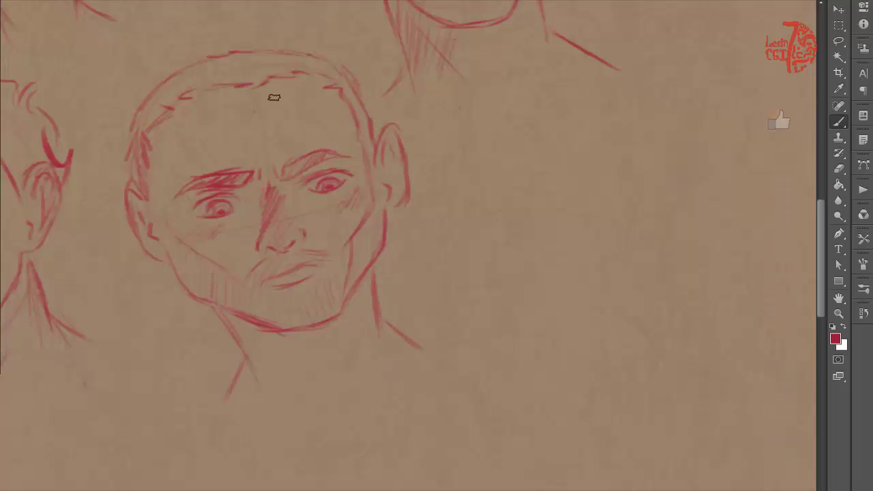
mouse_move(232, 58)
left_mouse_down()
mouse_move(322, 59)
mouse_move(369, 96)
left_mouse_up()
mouse_move(351, 62)
left_mouse_down()
mouse_move(226, 43)
mouse_move(300, 38)
left_mouse_up()
Step: Thin the previous head outline, then start a profile head beside it with eye, brow and nose line
key("e")
key("b")
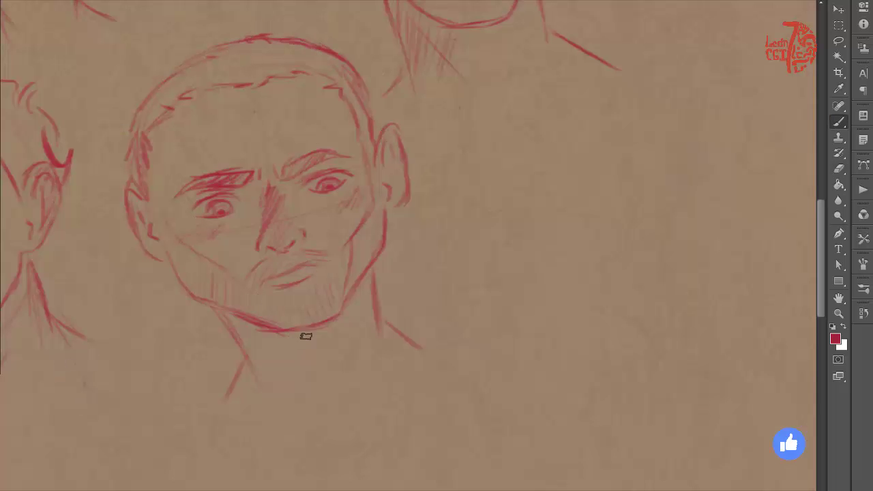
scroll(340, 335, "right", 5)
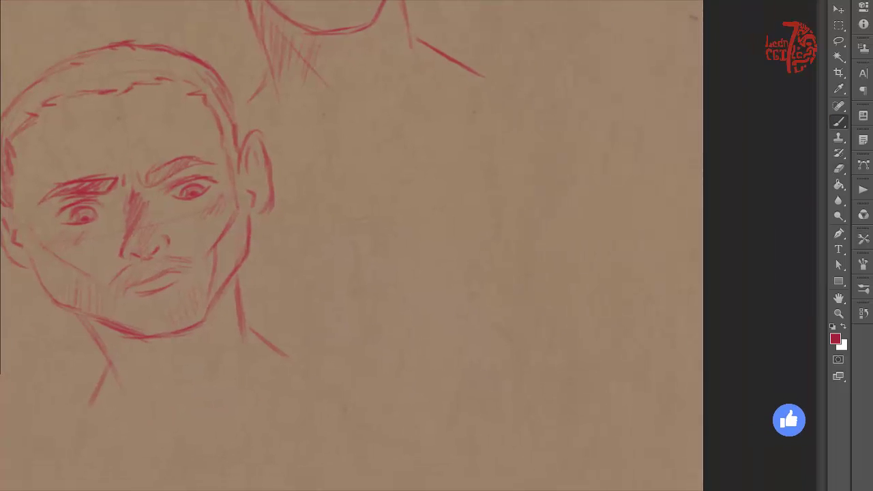
mouse_move(444, 224)
left_mouse_down()
mouse_move(475, 212)
mouse_move(513, 220)
mouse_move(472, 226)
mouse_move(436, 217)
left_mouse_up()
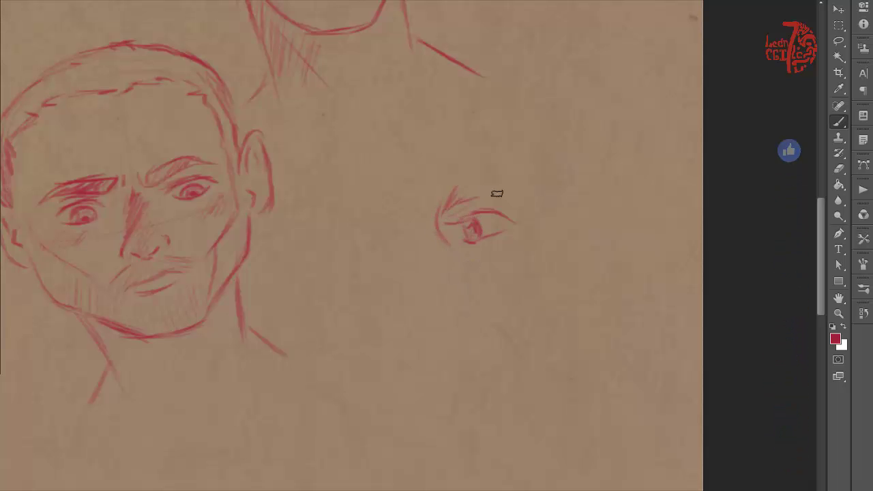
left_click_drag(495, 193, 448, 185)
left_click_drag(433, 218, 437, 172)
mouse_move(455, 252)
left_mouse_down()
mouse_move(440, 315)
mouse_move(457, 322)
mouse_move(444, 356)
left_mouse_up()
Step: Draw the mustache and beard, erase a stray mark, and extend the jawline with hair above the brow
mouse_move(485, 351)
left_mouse_down()
mouse_move(514, 362)
mouse_move(457, 362)
mouse_move(493, 366)
mouse_move(475, 385)
mouse_move(471, 370)
left_mouse_up()
key("e")
key("b")
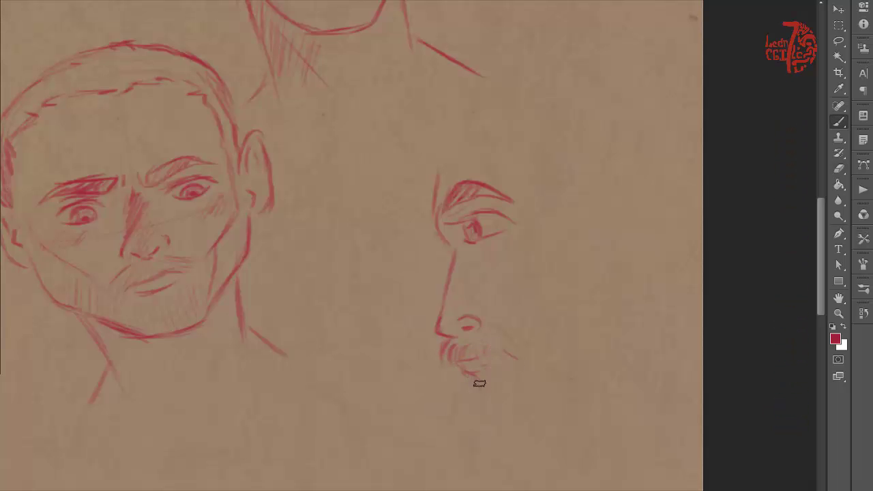
left_click_drag(581, 424, 633, 450)
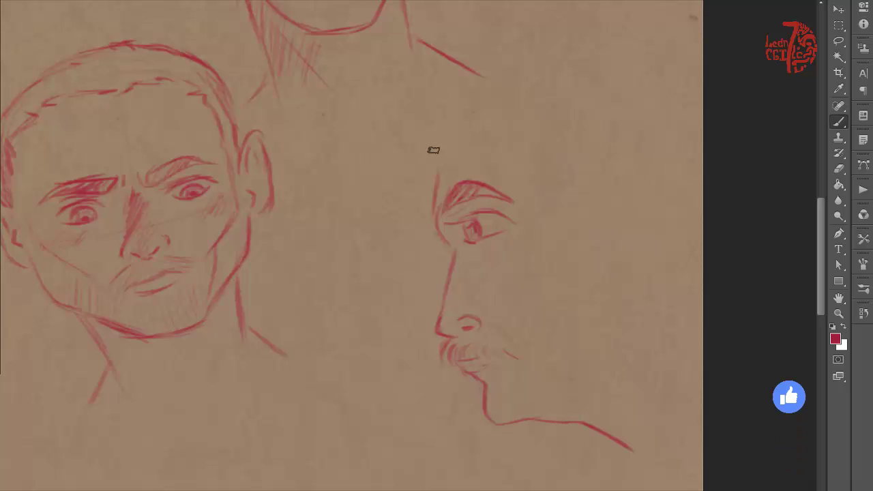
left_click_drag(447, 170, 485, 152)
left_click_drag(463, 124, 433, 168)
left_click_drag(422, 133, 429, 197)
Step: Sketch wavy hair around the profile's head and strands behind it
left_click_drag(395, 75, 366, 151)
left_click_drag(372, 165, 407, 170)
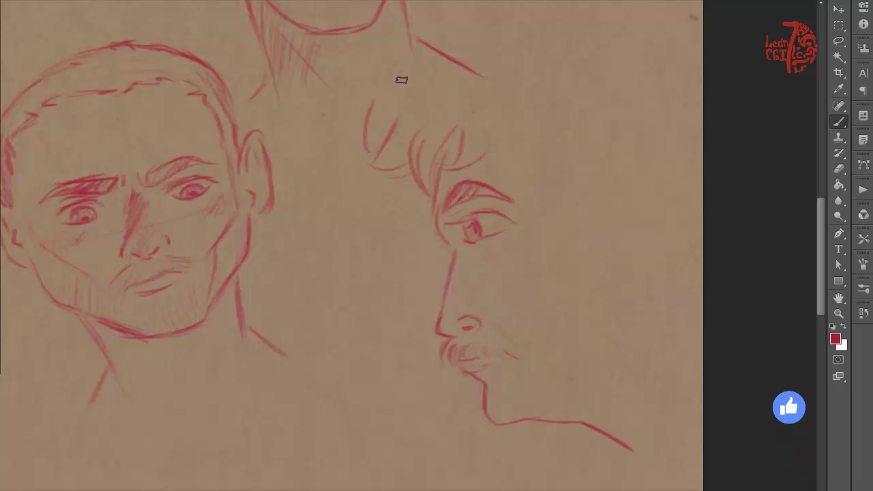
left_click_drag(400, 120, 372, 141)
left_click_drag(539, 143, 513, 186)
left_click_drag(543, 161, 566, 218)
left_click_drag(580, 183, 580, 225)
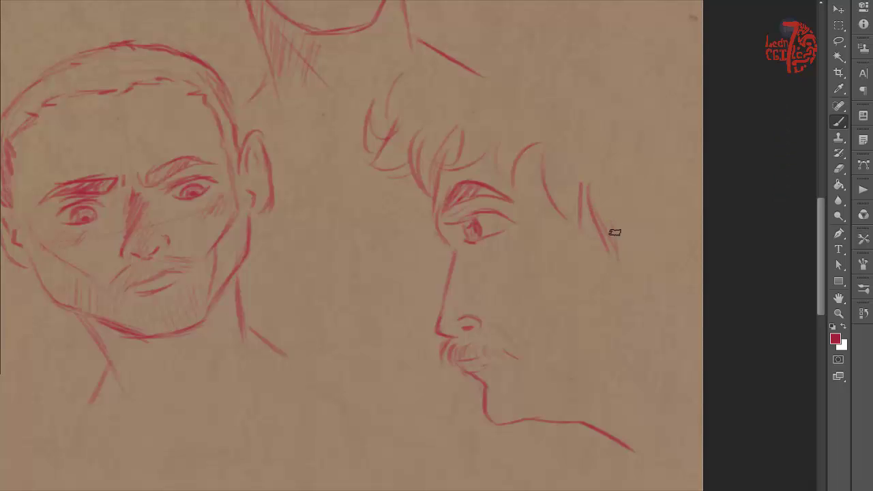
left_click_drag(588, 191, 614, 263)
mouse_move(617, 252)
left_mouse_down()
mouse_move(631, 286)
mouse_move(672, 217)
left_mouse_up()
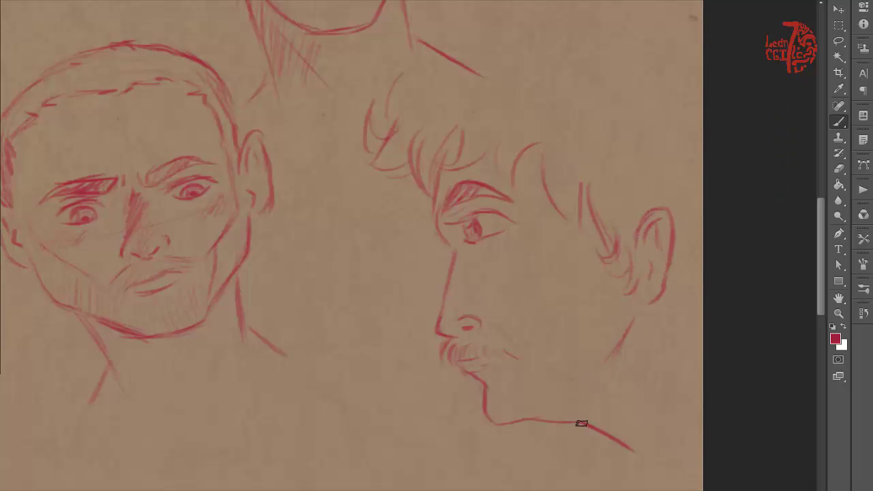
Step: Add curly hair across the back and top of the profile's head
mouse_move(673, 347)
left_mouse_down()
mouse_move(686, 349)
mouse_move(685, 289)
mouse_move(696, 235)
left_mouse_up()
left_click_drag(645, 17, 631, 54)
left_click_drag(696, 68, 672, 31)
left_click_drag(575, 7, 508, 48)
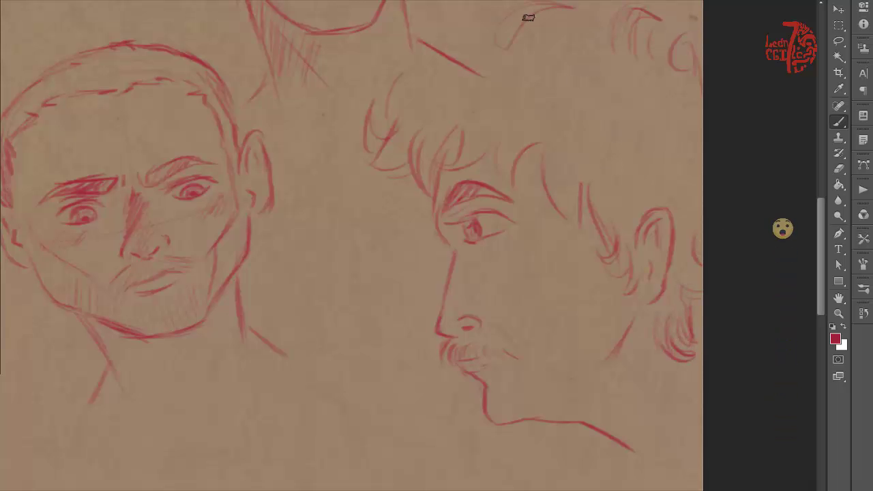
left_click_drag(635, 14, 593, 26)
left_click_drag(479, 38, 450, 46)
left_click_drag(397, 479, 520, 252)
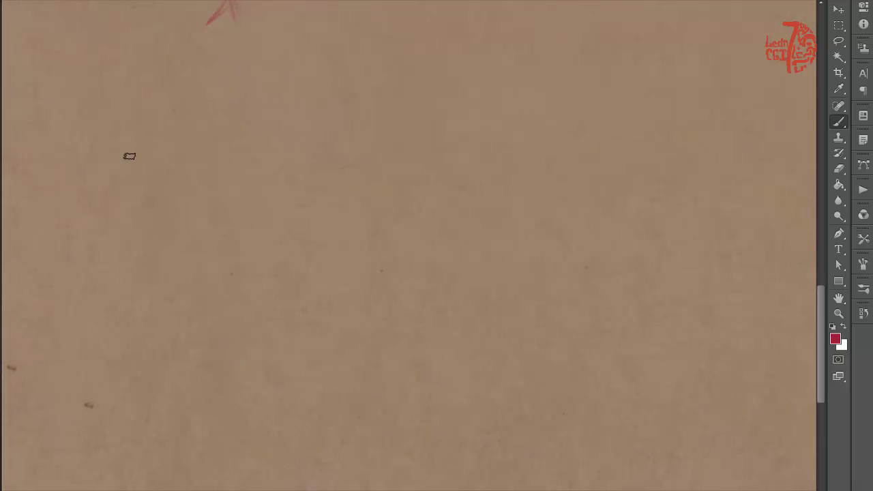
Step: Start a new profile head with eye, brow, detailed ear and front hair over the forehead
mouse_move(150, 146)
left_mouse_down()
mouse_move(215, 136)
mouse_move(147, 155)
mouse_move(197, 156)
mouse_move(149, 168)
mouse_move(170, 168)
mouse_move(123, 259)
mouse_move(167, 258)
left_mouse_up()
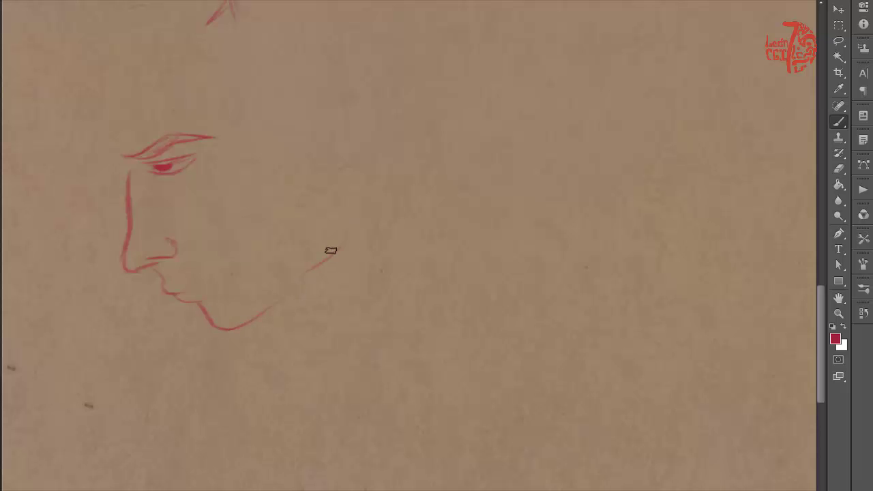
left_click_drag(340, 203, 324, 108)
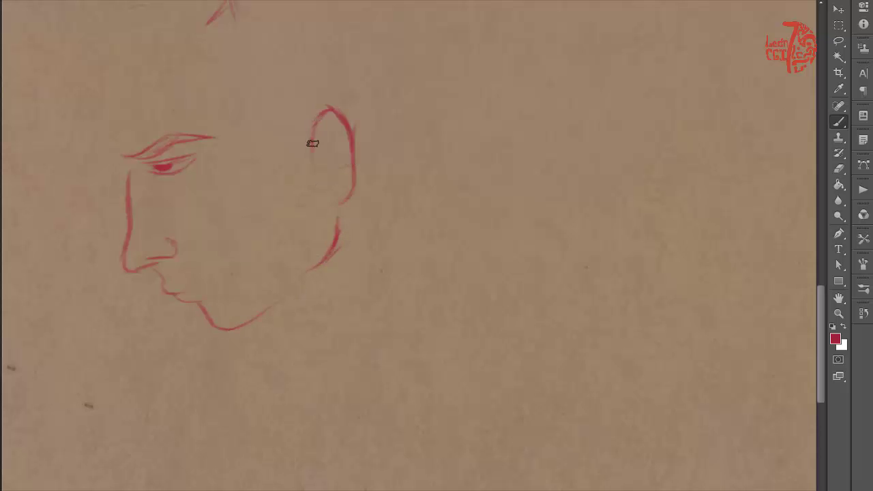
left_click_drag(326, 176, 333, 197)
left_click_drag(333, 121, 323, 140)
left_click_drag(311, 195, 261, 119)
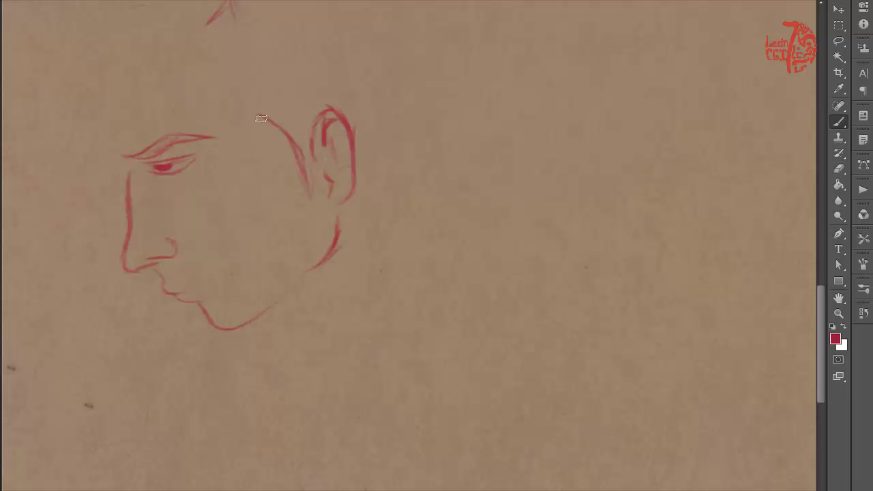
mouse_move(259, 74)
left_mouse_down()
mouse_move(189, 102)
mouse_move(113, 162)
mouse_move(121, 80)
mouse_move(181, 40)
left_mouse_up()
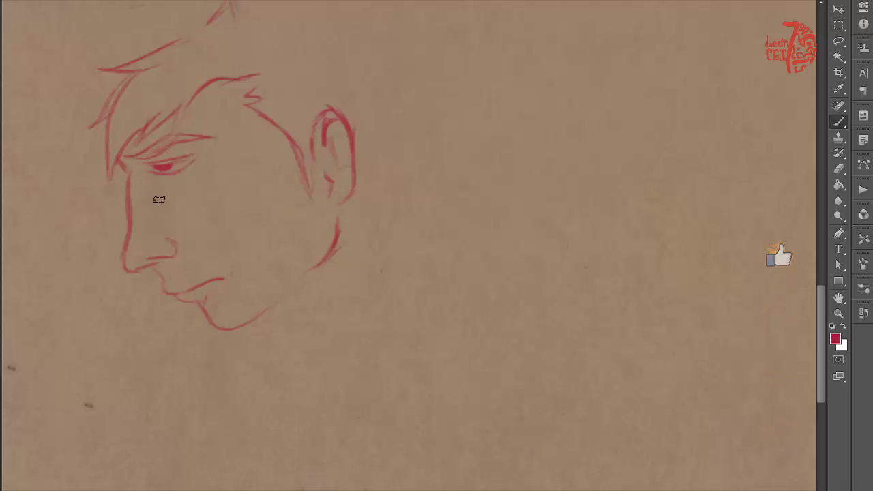
Step: Extend the neck and add back-of-head hair strands, then request closing the sheet with Ctrl+W
left_click_drag(323, 57, 336, 344)
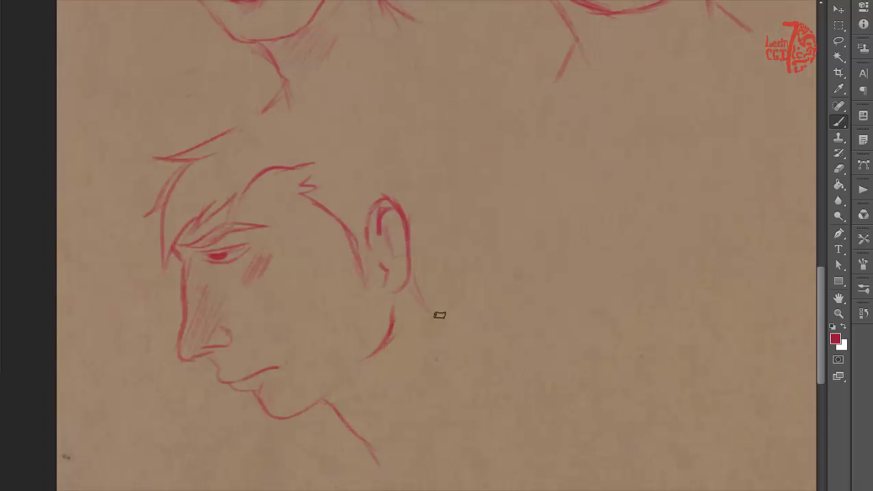
left_click_drag(440, 316, 450, 325)
mouse_move(396, 141)
left_mouse_down()
mouse_move(433, 220)
mouse_move(419, 289)
mouse_move(323, 86)
mouse_move(248, 121)
left_mouse_up()
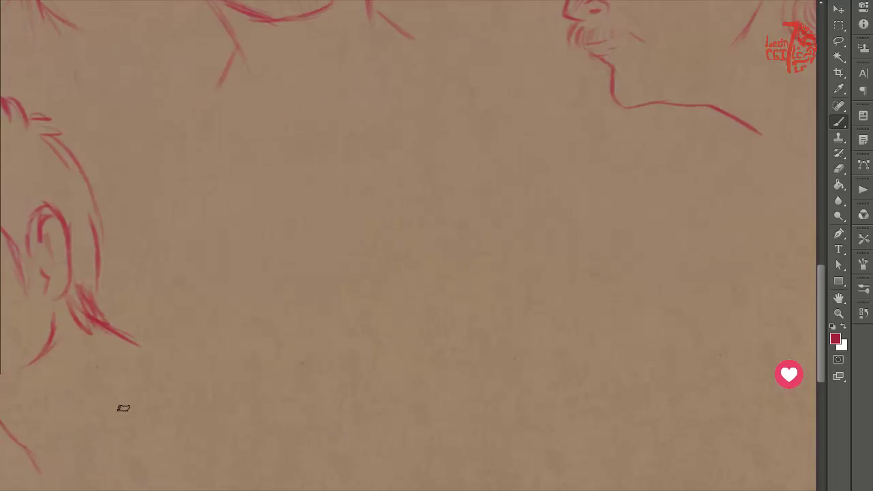
key("ctrl+w")
Step: Cancel closing, then draw the woman's lower eyelids, irises and lips on blank paper below
left_click(334, 177)
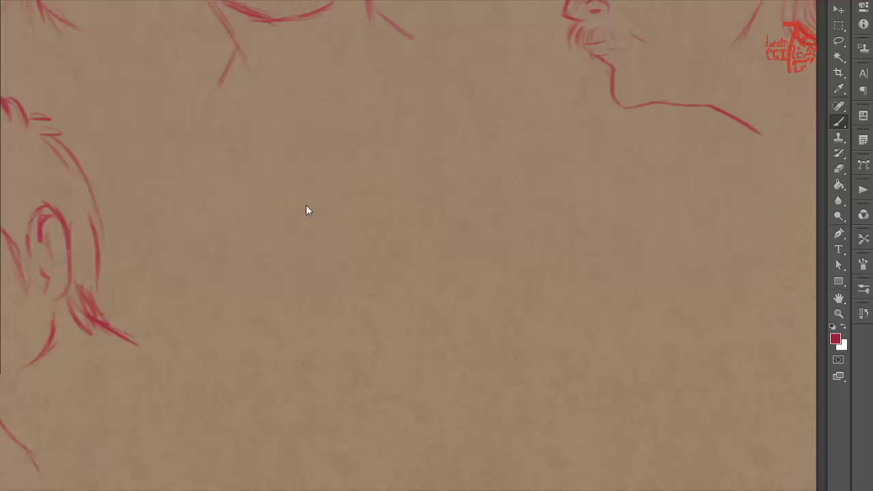
scroll(306, 210, "down", 1)
scroll(341, 204, "down", 1)
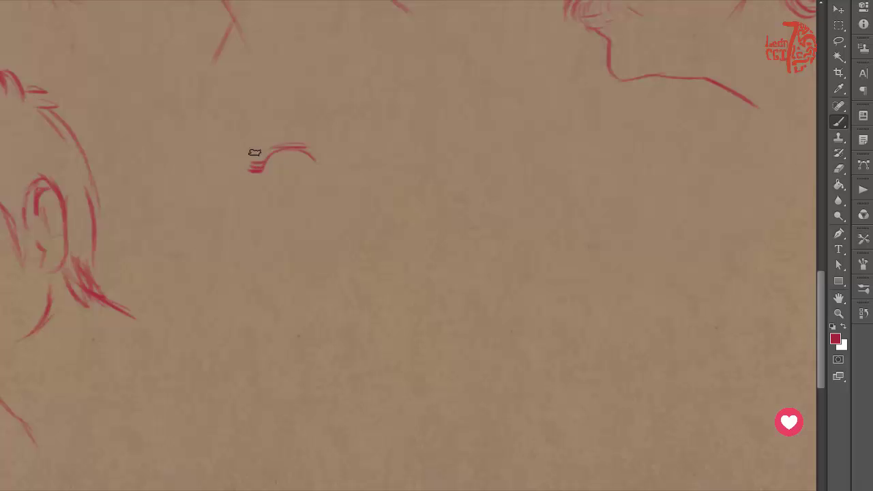
mouse_move(269, 172)
left_mouse_down()
mouse_move(307, 172)
mouse_move(291, 161)
left_mouse_up()
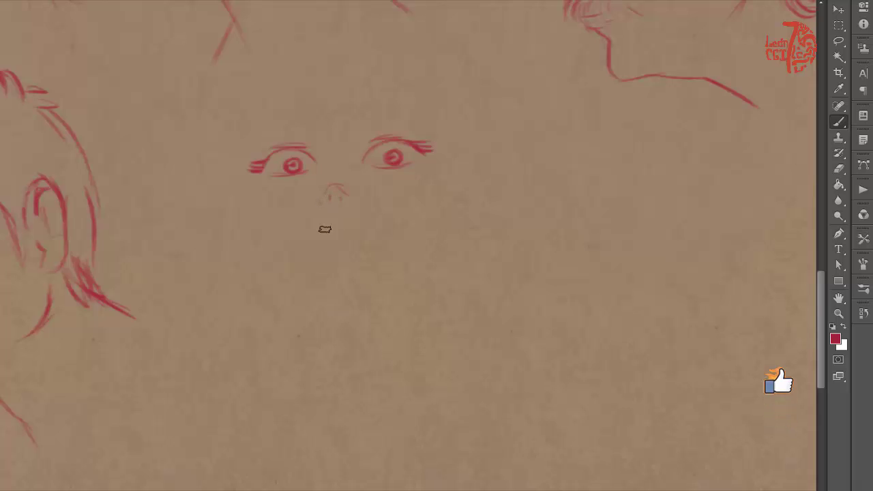
mouse_move(305, 224)
left_mouse_down()
mouse_move(370, 221)
mouse_move(355, 229)
left_mouse_up()
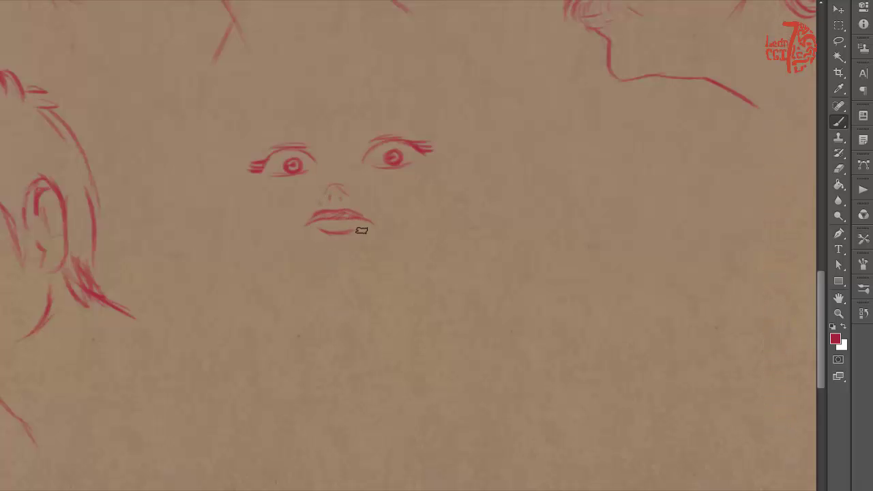
left_click_drag(244, 176, 255, 223)
key("ctrl+z")
Step: Draw the chin, jaw, neck lines and collar, hatching shadows across the neck
mouse_move(290, 281)
left_mouse_down()
mouse_move(271, 266)
mouse_move(305, 344)
left_mouse_up()
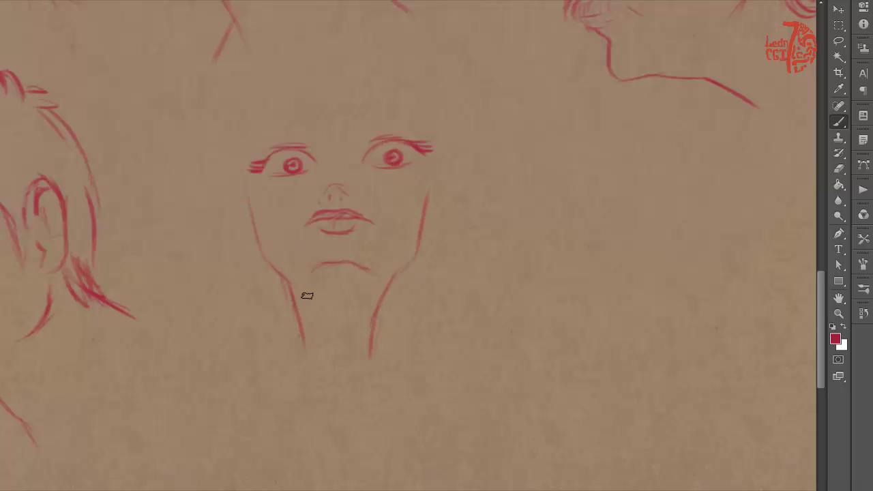
mouse_move(292, 289)
left_mouse_down()
mouse_move(304, 356)
mouse_move(281, 382)
left_mouse_up()
left_click_drag(371, 347, 393, 385)
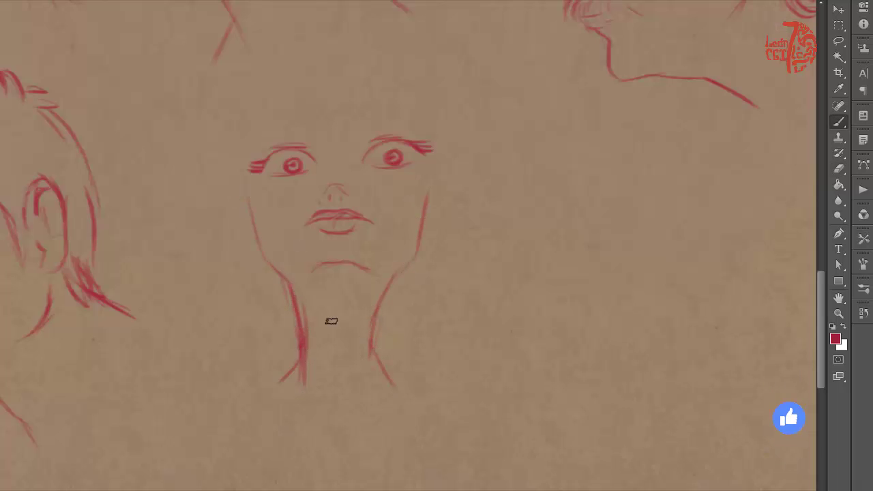
left_click_drag(363, 270, 321, 331)
left_click_drag(318, 97, 319, 133)
Step: Draw blunt bangs across the forehead and long straight hair framing the face
left_click_drag(351, 99, 355, 136)
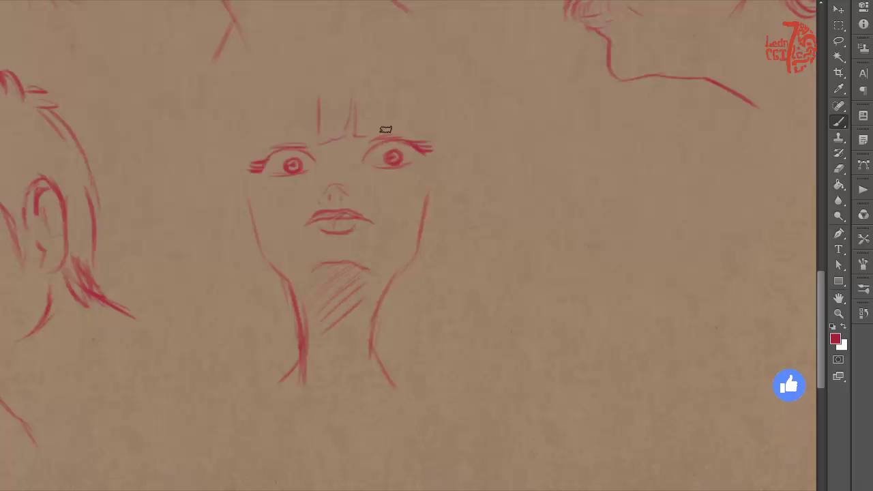
left_click_drag(393, 99, 394, 133)
left_click_drag(419, 93, 439, 186)
mouse_move(290, 102)
left_mouse_down()
mouse_move(285, 143)
mouse_move(251, 157)
left_mouse_up()
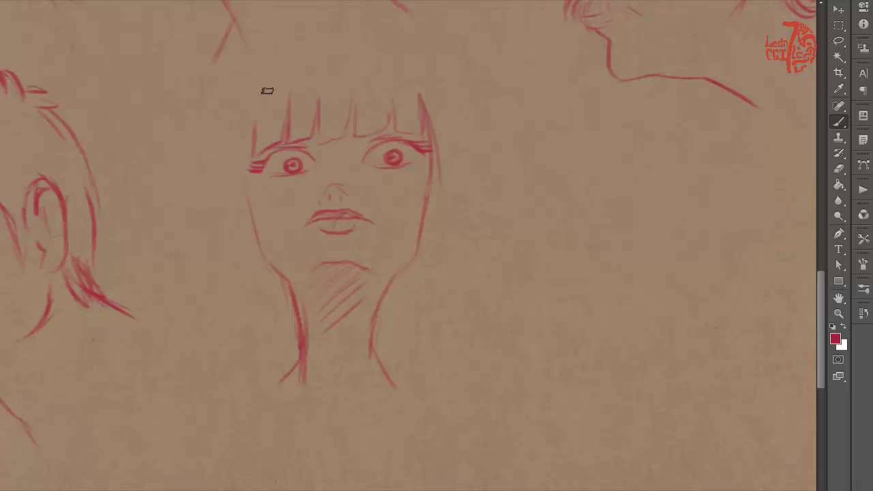
left_click_drag(254, 124, 236, 188)
left_click_drag(441, 116, 434, 179)
left_click_drag(223, 150, 219, 348)
mouse_move(212, 195)
left_mouse_down()
mouse_move(291, 43)
mouse_move(333, 45)
mouse_move(446, 259)
mouse_move(445, 383)
left_mouse_up()
mouse_move(245, 71)
left_mouse_down()
mouse_move(226, 236)
mouse_move(222, 141)
mouse_move(236, 395)
left_mouse_up()
Step: Erase and redraw the hair outline on the left, top and right sides
key("e")
mouse_move(225, 150)
left_mouse_down()
mouse_move(220, 306)
mouse_move(227, 173)
left_mouse_up()
key("b")
mouse_move(256, 74)
left_mouse_down()
mouse_move(234, 178)
mouse_move(217, 188)
mouse_move(318, 40)
left_mouse_up()
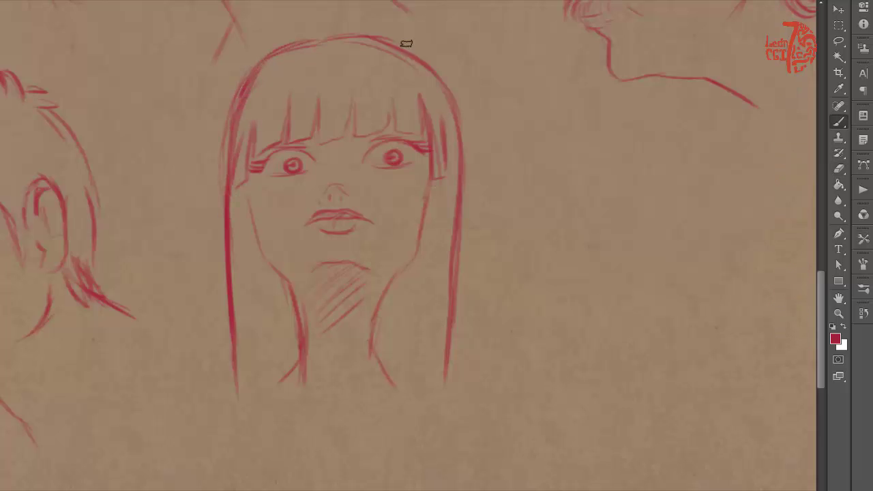
left_click_drag(420, 63, 459, 216)
left_click_drag(444, 120, 454, 242)
key("e")
left_click_drag(439, 68, 455, 241)
key("b")
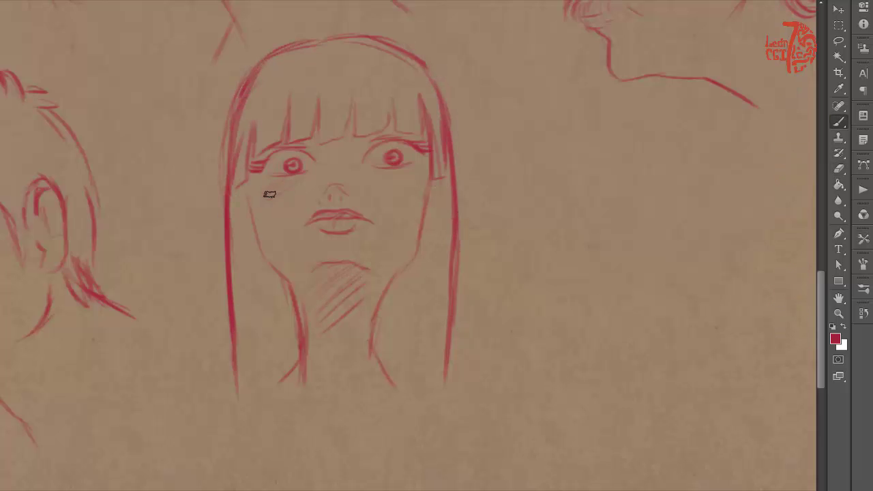
Step: Add blush hatching on the right cheek and shading hatches into both sides of the hair
left_click_drag(391, 182, 427, 174)
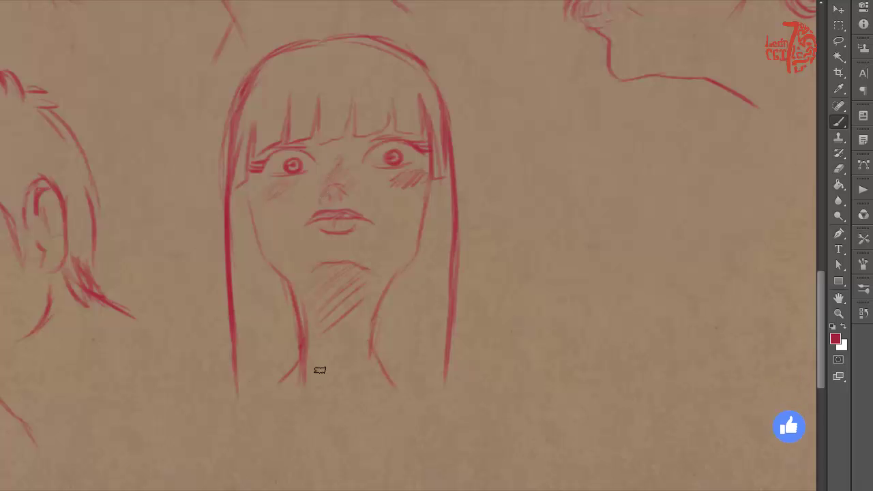
left_click_drag(243, 189, 275, 394)
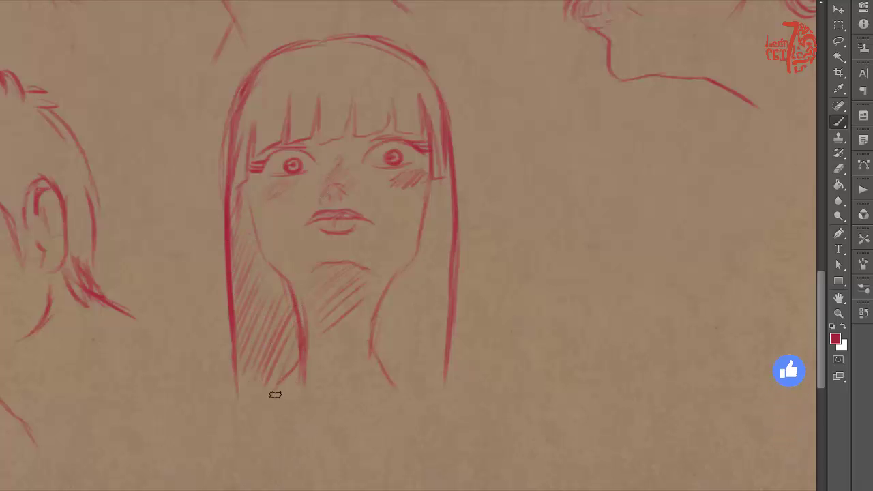
mouse_move(440, 183)
left_mouse_down()
mouse_move(400, 278)
mouse_move(396, 343)
mouse_move(423, 382)
left_mouse_up()
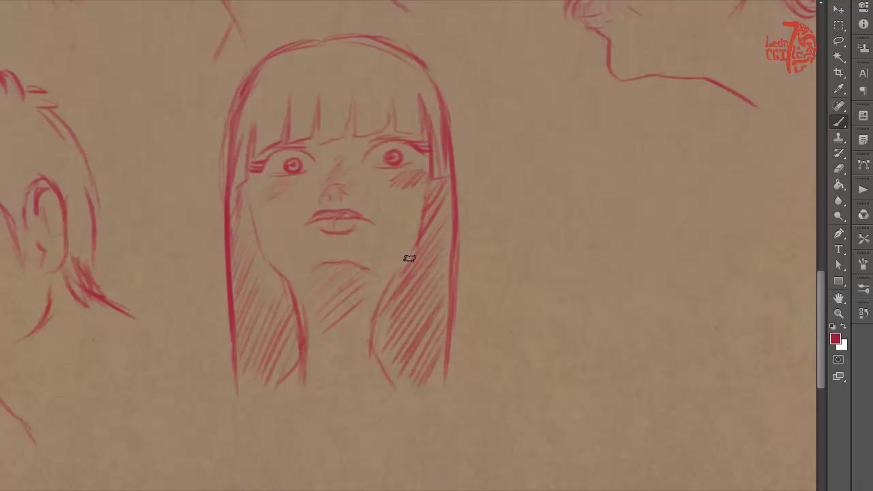
Step: Sketch a new head circle on empty canvas with crossing and curved guidelines
mouse_move(409, 258)
left_mouse_down()
mouse_move(453, 327)
mouse_move(482, 271)
left_mouse_up()
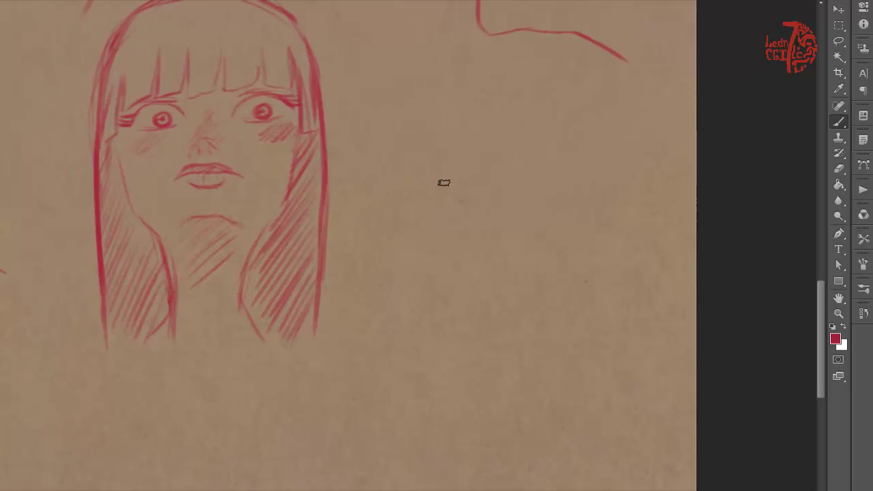
mouse_move(447, 158)
left_mouse_down()
mouse_move(515, 347)
mouse_move(457, 139)
mouse_move(542, 115)
mouse_move(618, 225)
left_mouse_up()
mouse_move(415, 284)
left_mouse_down()
mouse_move(610, 163)
mouse_move(489, 121)
left_mouse_up()
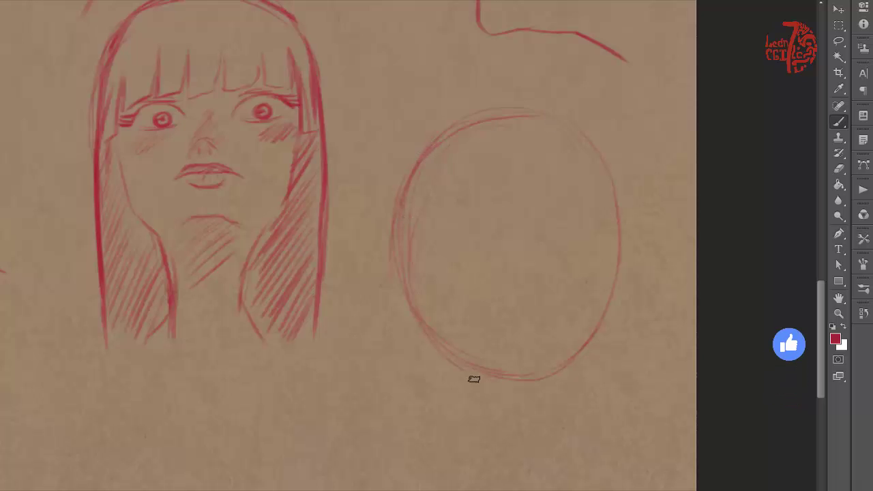
key("e")
key("b")
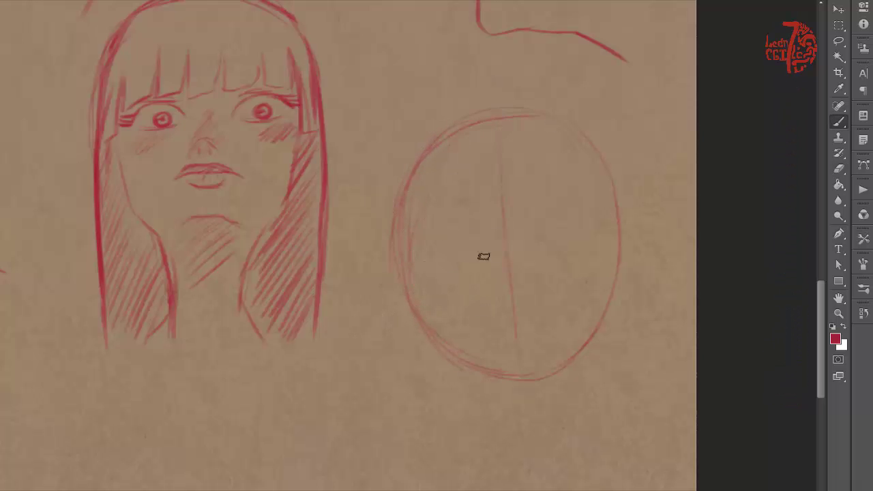
left_click_drag(475, 144, 516, 341)
left_click_drag(451, 264, 585, 252)
left_click_drag(425, 282, 633, 236)
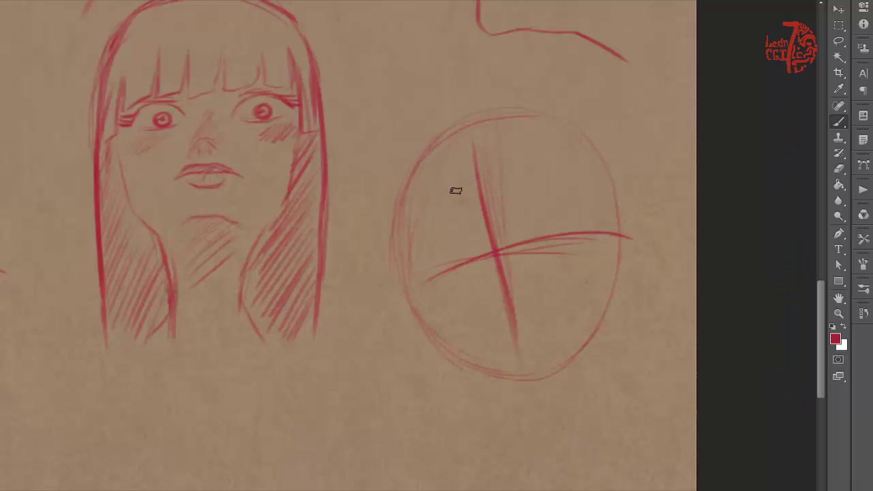
left_click_drag(417, 205, 577, 160)
Step: Erase the circle and guidelines down to faint traces
key("e")
left_click_drag(500, 210, 532, 285)
left_click_drag(432, 279, 551, 200)
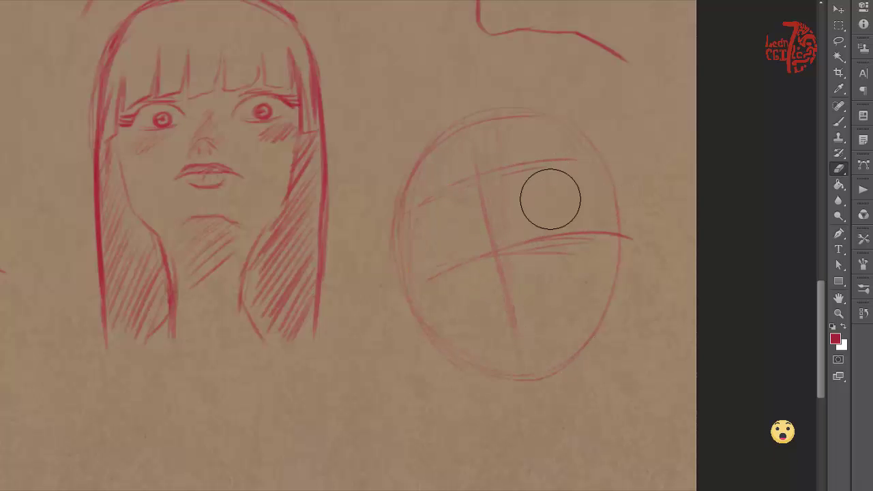
left_click_drag(557, 365, 386, 244)
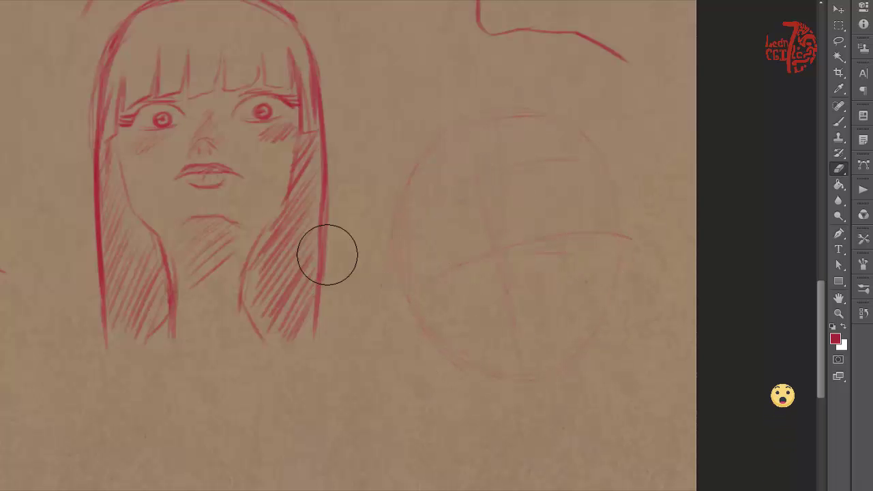
key("b")
Step: Draw the nose, lips, eyes, jaw line to the chin and the right side of the neck
left_click_drag(494, 278, 502, 276)
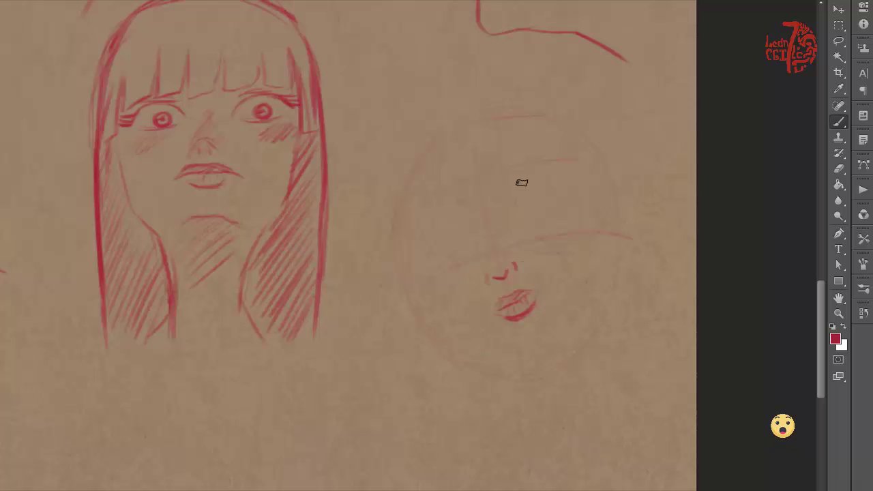
left_click_drag(514, 210, 572, 183)
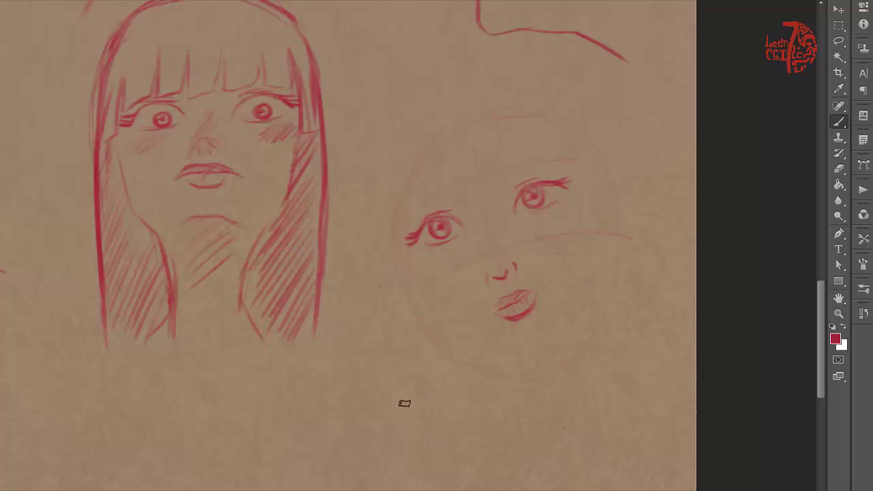
mouse_move(410, 259)
left_mouse_down()
mouse_move(470, 335)
mouse_move(502, 352)
left_mouse_up()
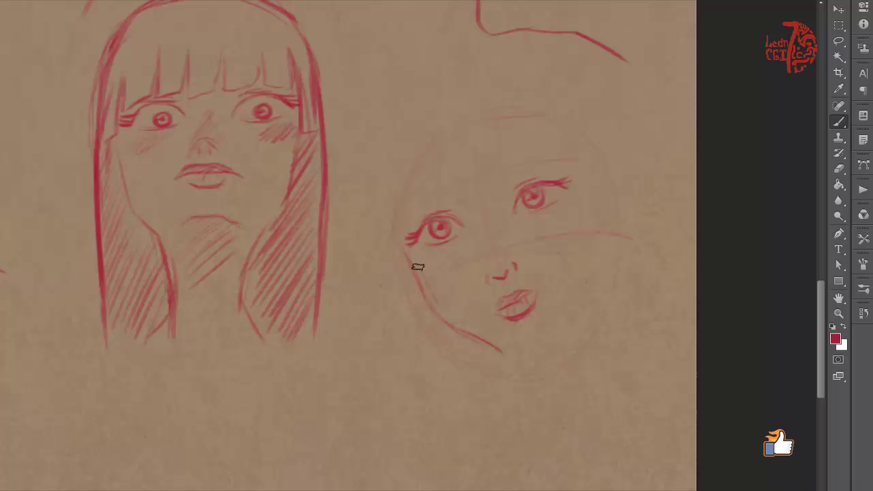
key("ctrl+z")
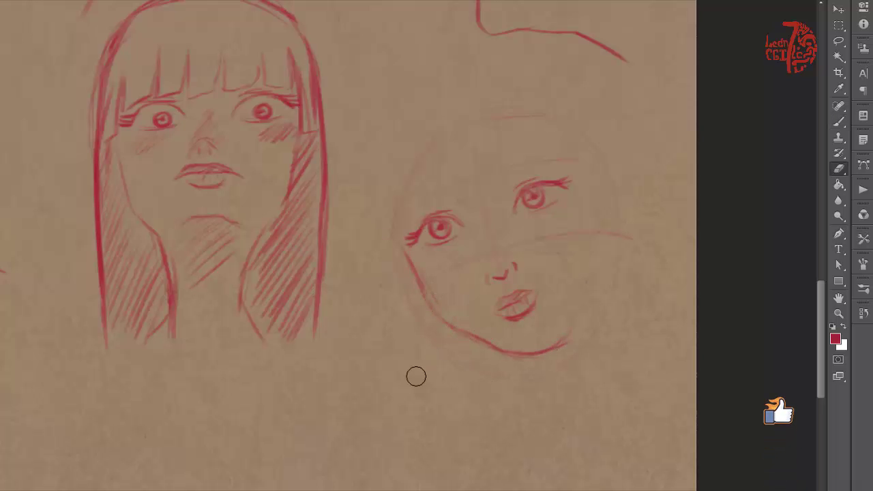
left_click_drag(603, 275, 544, 359)
left_click_drag(612, 259, 615, 369)
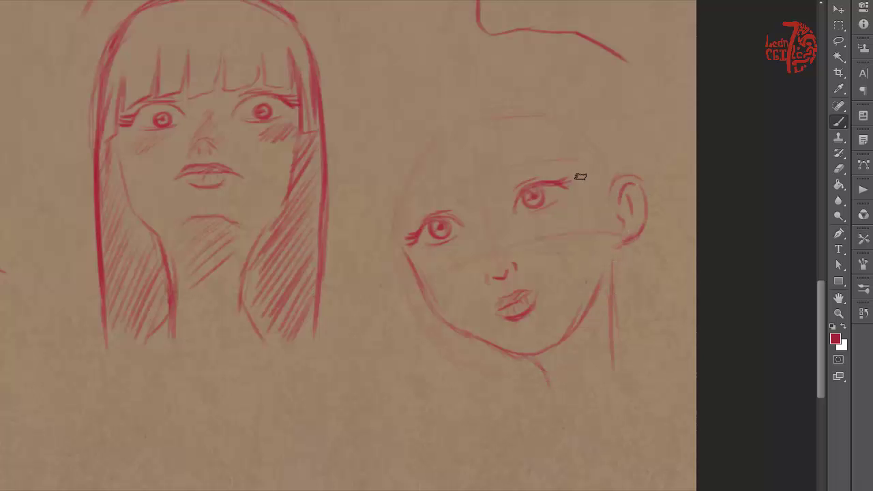
Step: Draw the ear, the bangs and long hair on both sides, and hatch below the chin
left_click_drag(498, 169, 454, 140)
left_click_drag(421, 175, 410, 217)
mouse_move(403, 191)
left_mouse_down()
mouse_move(395, 259)
mouse_move(379, 243)
left_mouse_up()
left_click_drag(460, 181, 509, 147)
left_click_drag(549, 126, 584, 188)
left_click_drag(606, 136, 609, 181)
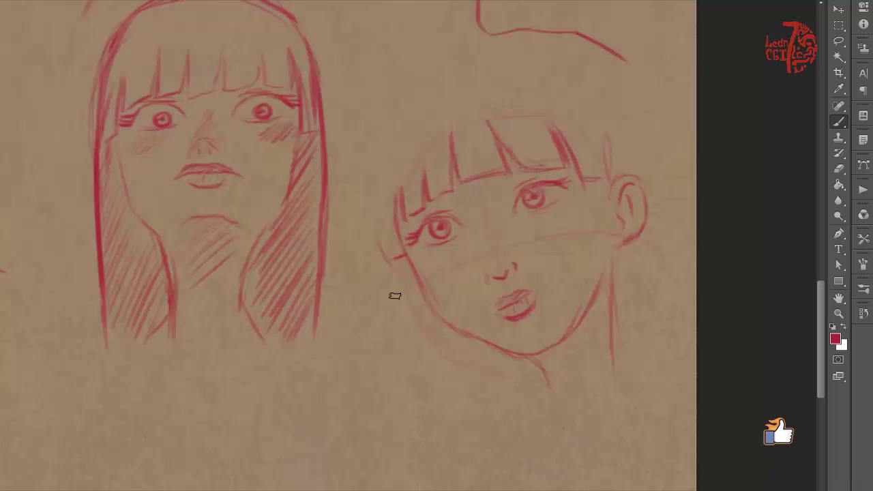
mouse_move(369, 225)
left_mouse_down()
mouse_move(423, 355)
mouse_move(478, 411)
mouse_move(380, 250)
mouse_move(385, 278)
mouse_move(546, 43)
mouse_move(665, 184)
left_mouse_up()
left_click_drag(596, 81, 695, 225)
left_click_drag(442, 316, 459, 386)
left_click_drag(479, 365, 485, 403)
left_click_drag(509, 358, 511, 408)
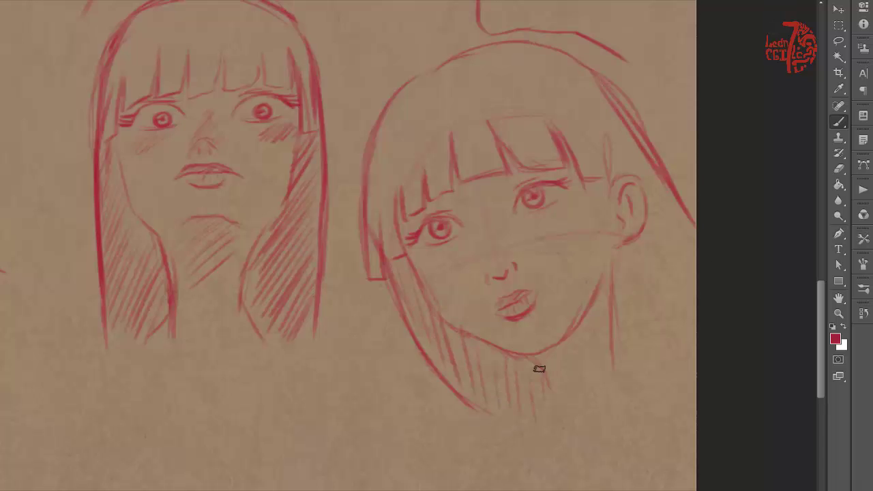
Step: Add darker hatching strokes through the hair strands on both sides of the face
key("e")
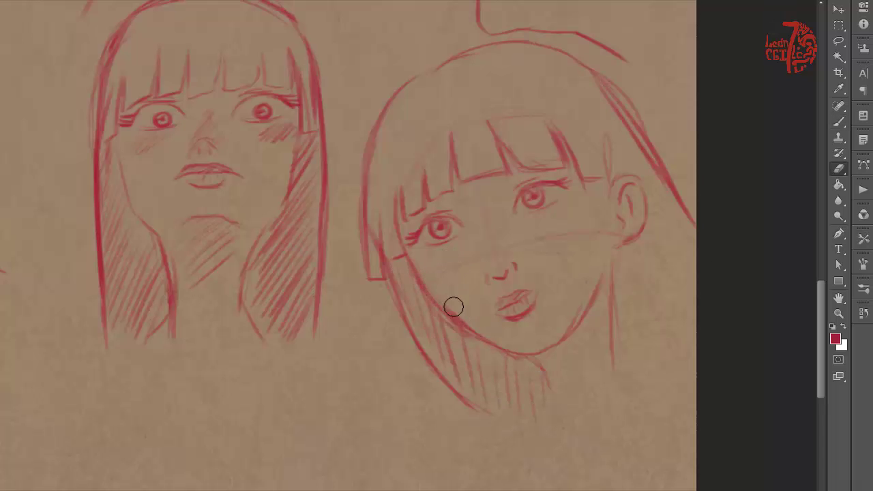
key("b")
key("e")
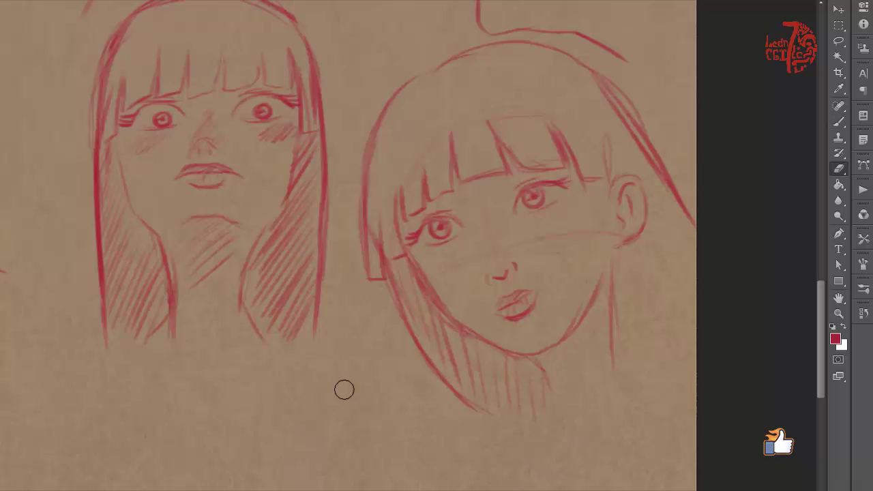
key("b")
left_click_drag(414, 226, 396, 260)
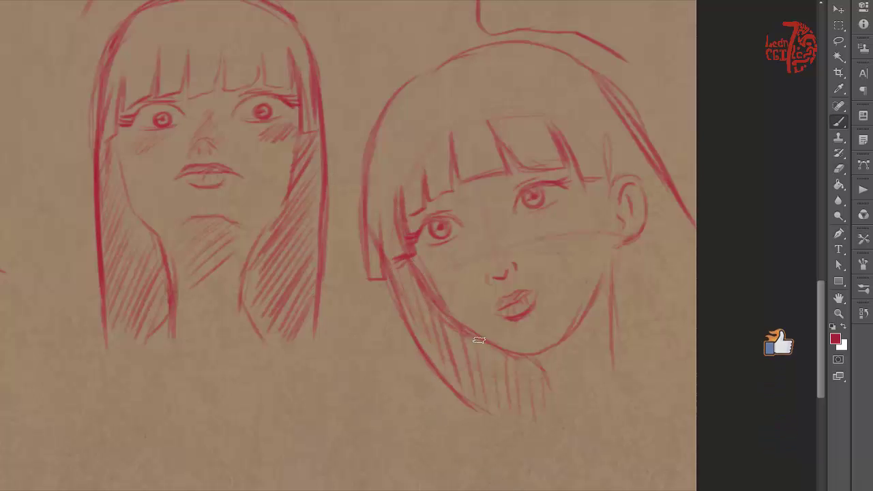
left_click_drag(430, 284, 456, 352)
left_click_drag(410, 265, 415, 317)
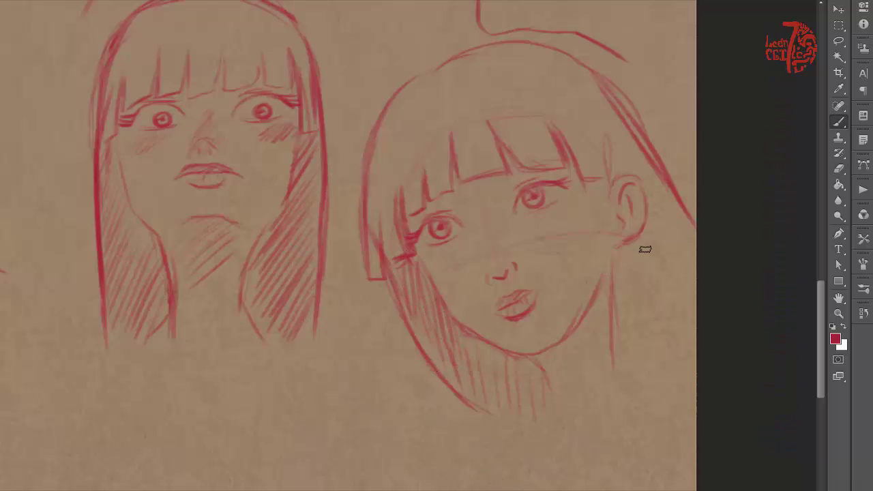
mouse_move(674, 205)
left_mouse_down()
mouse_move(638, 287)
mouse_move(643, 358)
left_mouse_up()
left_click_drag(360, 259, 374, 117)
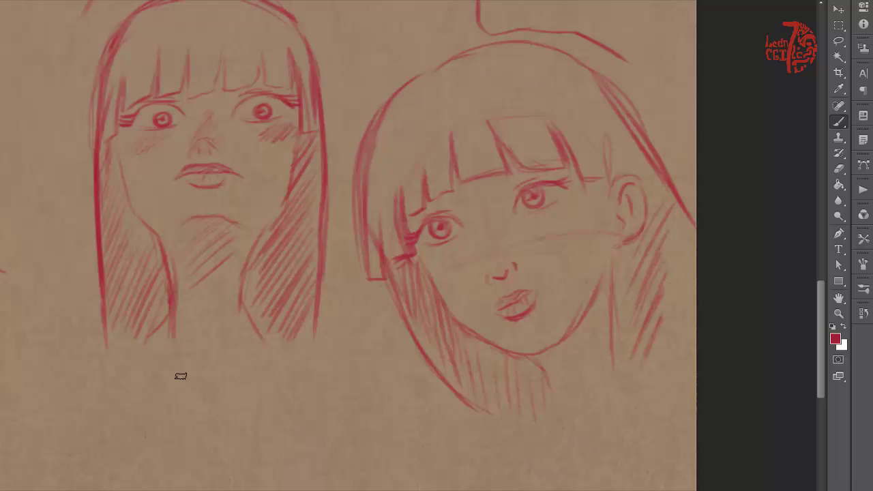
scroll(181, 376, "down", 5)
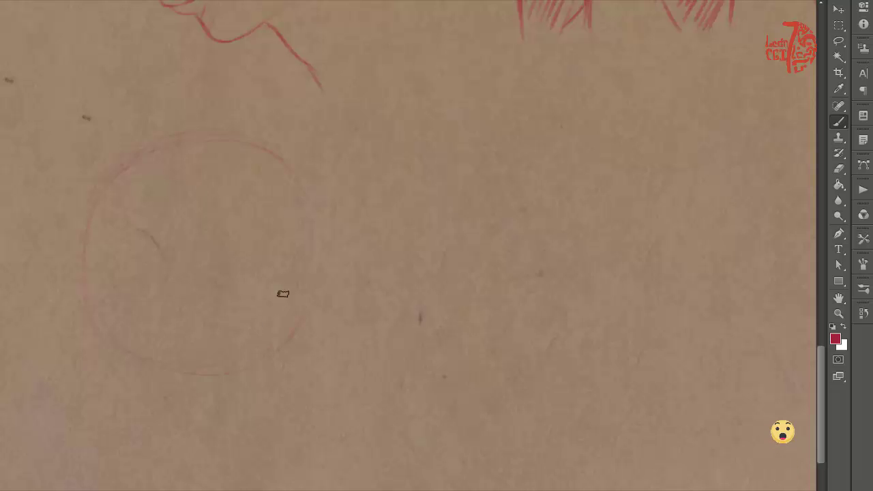
Step: Draw cross guide lines, the nose and the lips inside the faint circle
left_click_drag(193, 198, 192, 247)
left_click_drag(164, 254, 253, 254)
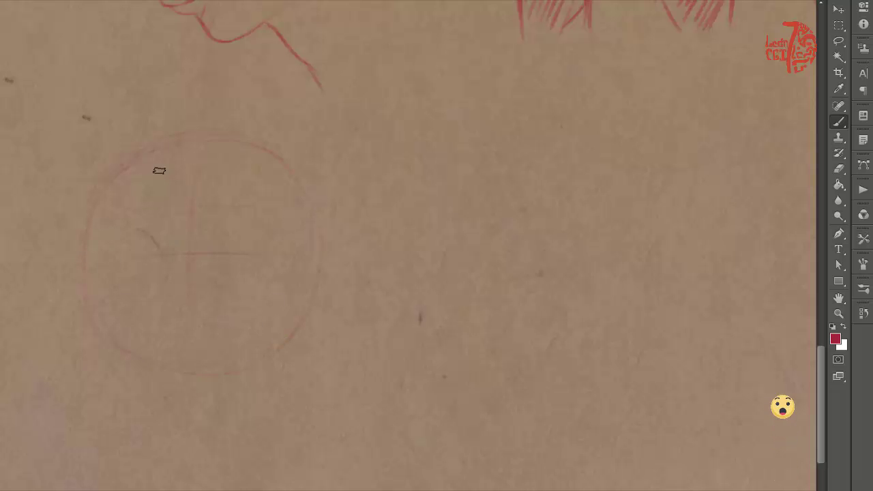
left_click_drag(165, 280, 164, 292)
left_click_drag(179, 294, 216, 294)
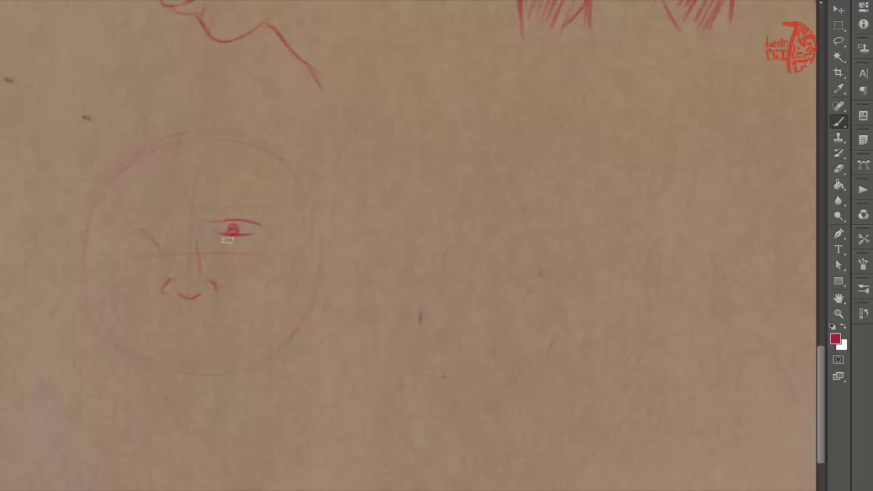
left_click_drag(179, 321, 205, 320)
mouse_move(205, 327)
left_mouse_down()
mouse_move(176, 329)
mouse_move(206, 329)
left_mouse_up()
left_click_drag(175, 339, 193, 342)
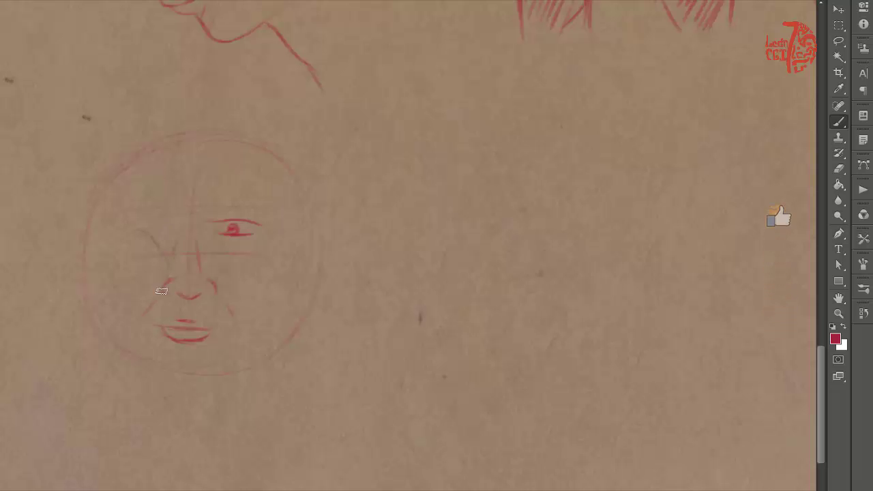
Step: Draw the left eye, both eyebrows, the chin line and the neck
left_click_drag(165, 230, 145, 228)
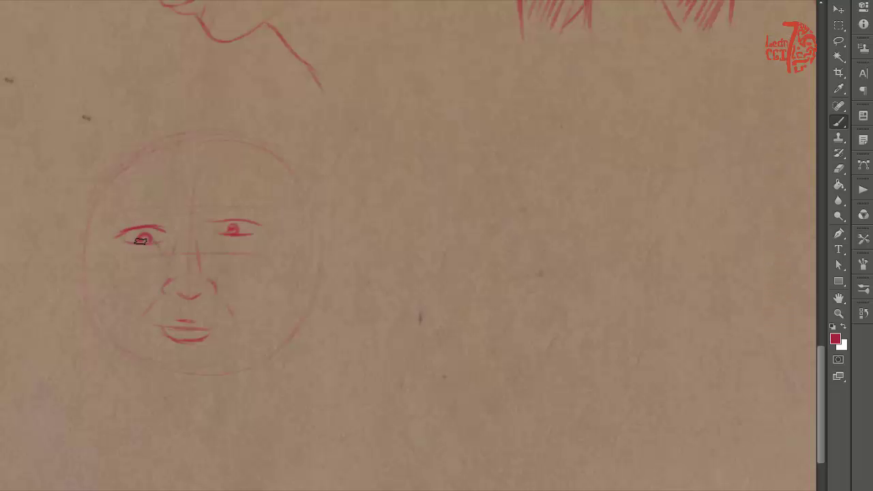
mouse_move(253, 207)
left_mouse_down()
mouse_move(211, 201)
mouse_move(276, 210)
left_mouse_up()
mouse_move(172, 206)
left_mouse_down()
mouse_move(108, 217)
mouse_move(116, 345)
left_mouse_up()
left_click_drag(145, 375, 214, 376)
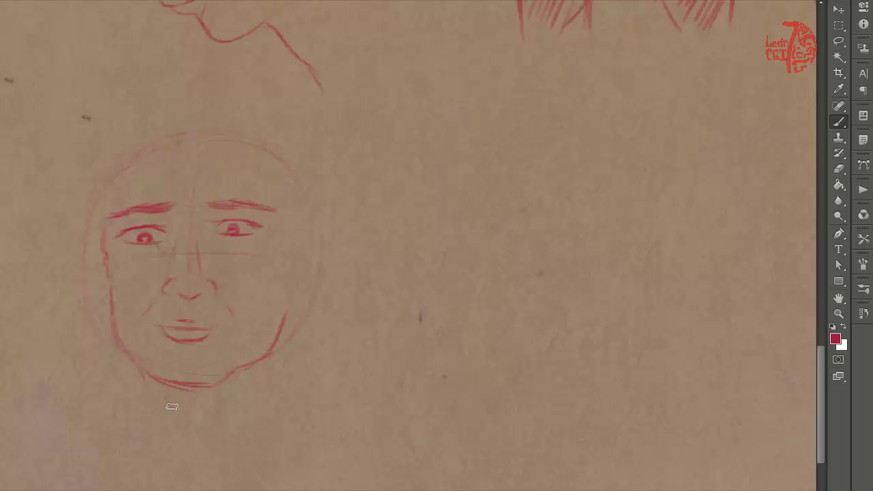
left_click_drag(170, 404, 176, 434)
left_click_drag(145, 374, 164, 430)
Step: Outline the jaw and cheek and draw curly hair down both sides of the head
left_click_drag(289, 328, 272, 399)
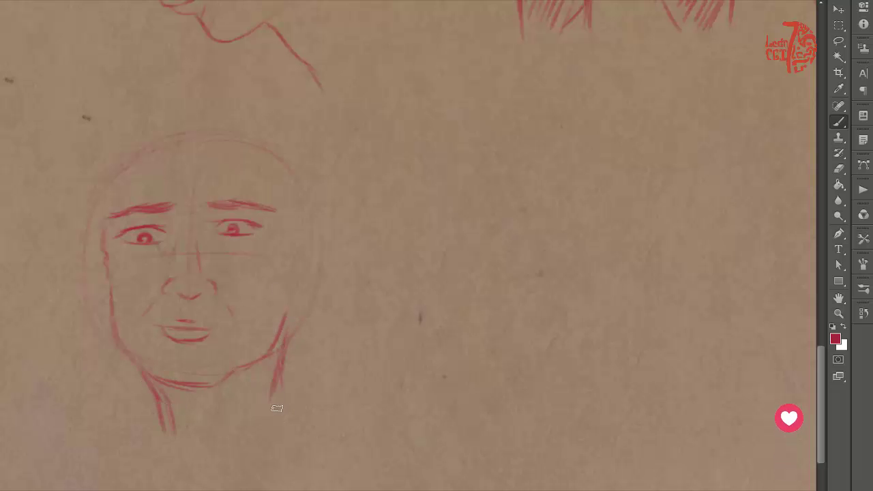
mouse_move(165, 172)
left_mouse_down()
mouse_move(190, 192)
mouse_move(214, 190)
mouse_move(109, 199)
mouse_move(84, 262)
left_mouse_up()
left_click_drag(76, 360, 140, 380)
mouse_move(41, 212)
left_mouse_down()
mouse_move(51, 243)
mouse_move(91, 115)
mouse_move(171, 98)
mouse_move(314, 107)
left_mouse_up()
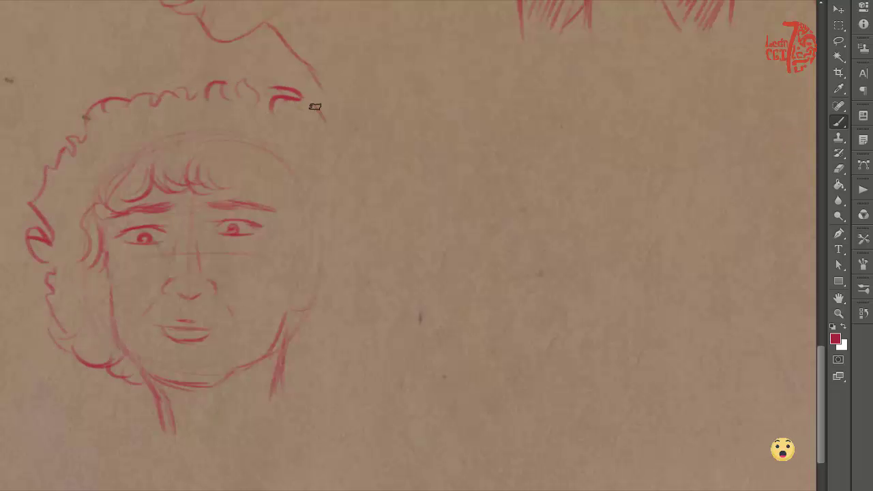
mouse_move(289, 372)
left_mouse_down()
mouse_move(360, 316)
mouse_move(401, 212)
left_mouse_up()
left_click_drag(318, 110, 374, 167)
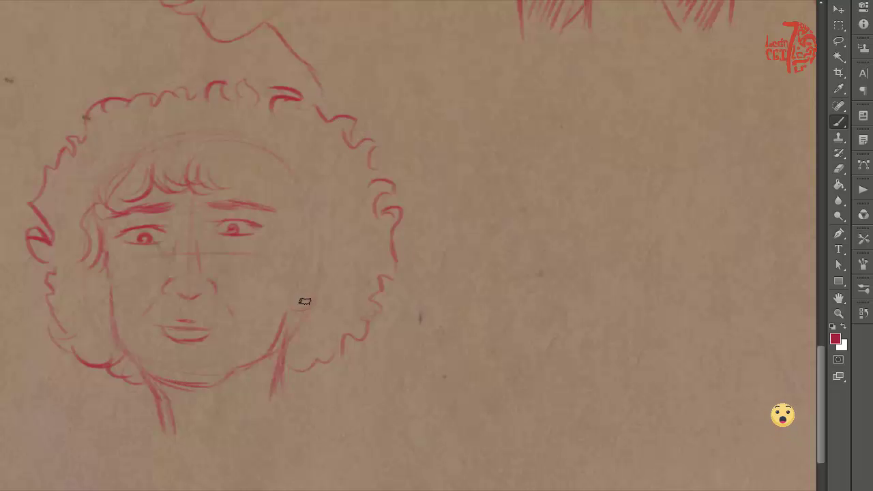
left_click_drag(314, 236, 297, 331)
Step: Detail the ear, shade the left cheek, and start a profile's brow line on empty paper
left_click_drag(315, 259, 314, 283)
left_click_drag(299, 277, 298, 293)
left_click_drag(295, 321, 310, 332)
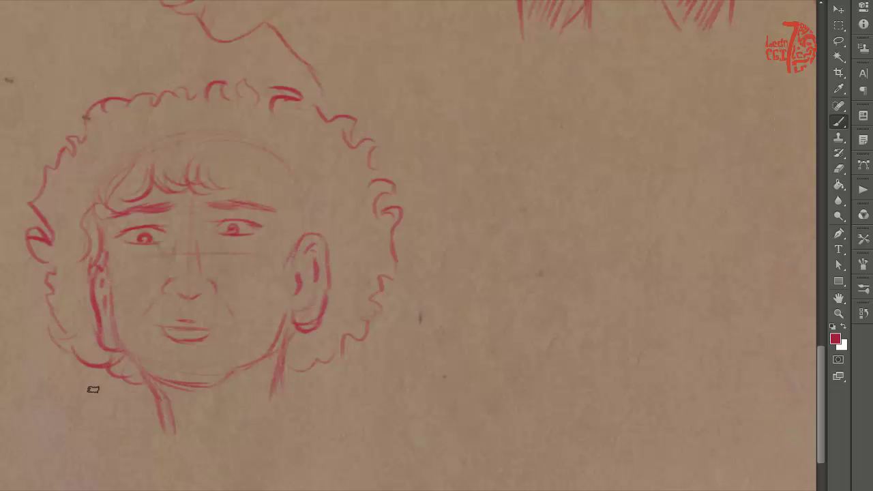
left_click_drag(109, 232, 118, 294)
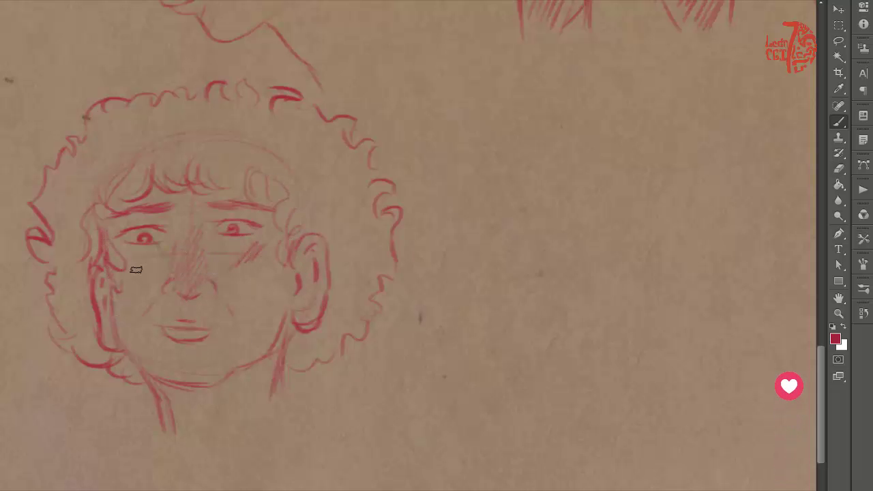
mouse_move(510, 365)
left_mouse_down()
mouse_move(362, 395)
mouse_move(348, 376)
left_mouse_up()
left_click_drag(234, 187, 175, 239)
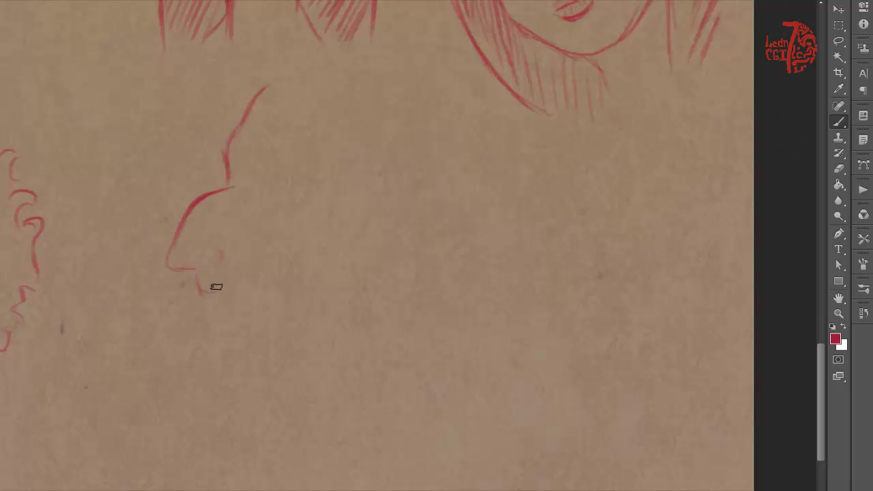
Step: Draw the profile's lips, chin, jaw and neck, the top of the head, and the ear
mouse_move(232, 314)
left_mouse_down()
mouse_move(208, 328)
mouse_move(302, 389)
mouse_move(292, 427)
left_mouse_up()
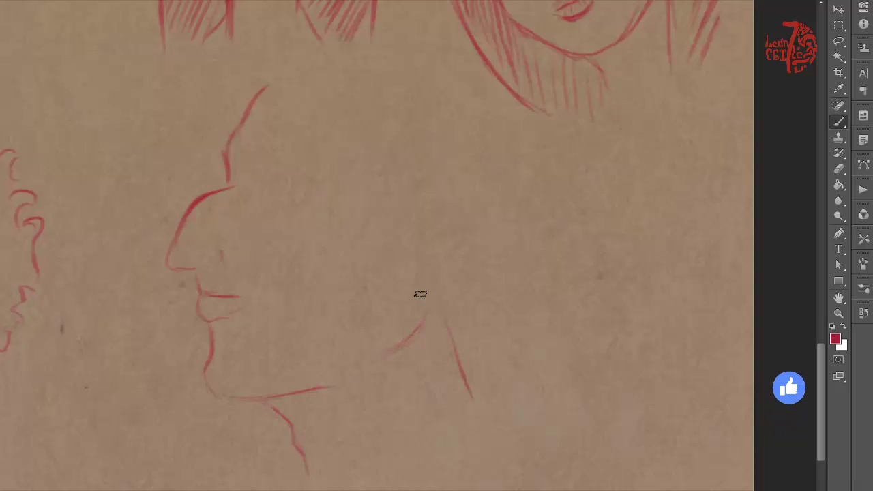
key("e")
key("b")
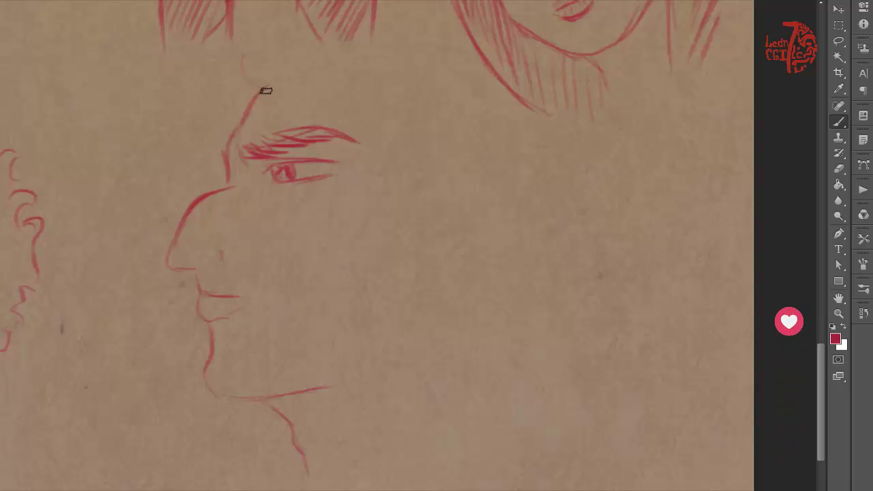
mouse_move(244, 60)
left_mouse_down()
mouse_move(337, 75)
mouse_move(406, 123)
left_mouse_up()
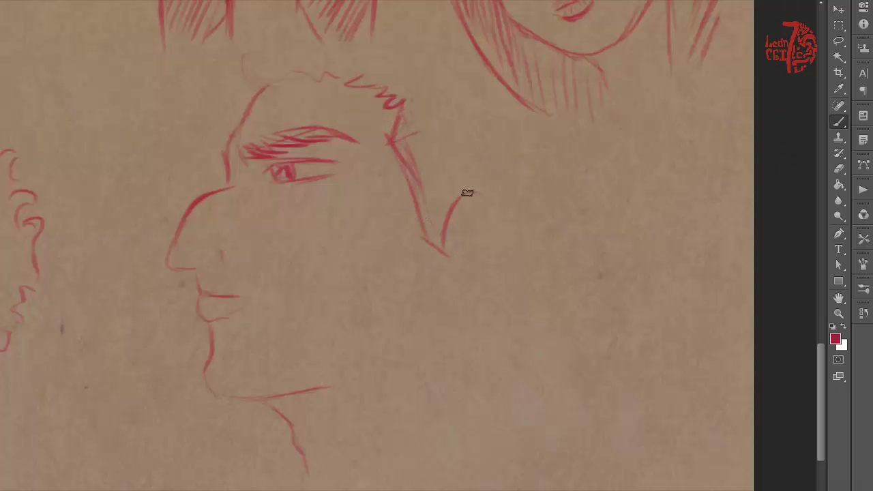
left_click_drag(475, 306, 461, 308)
left_click_drag(464, 204, 482, 247)
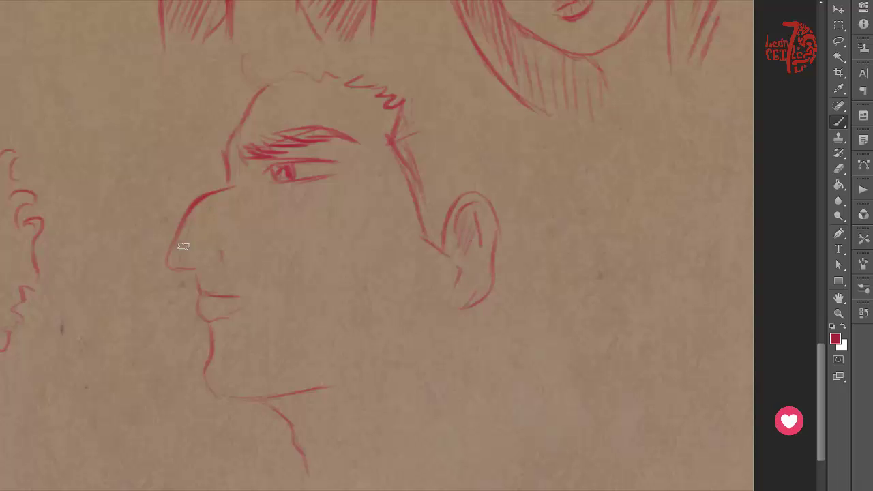
Step: Hatch the cheek and back hair, extend the neck, then pan up to the upper male faces
left_click_drag(311, 217, 336, 194)
left_click_drag(198, 288, 242, 296)
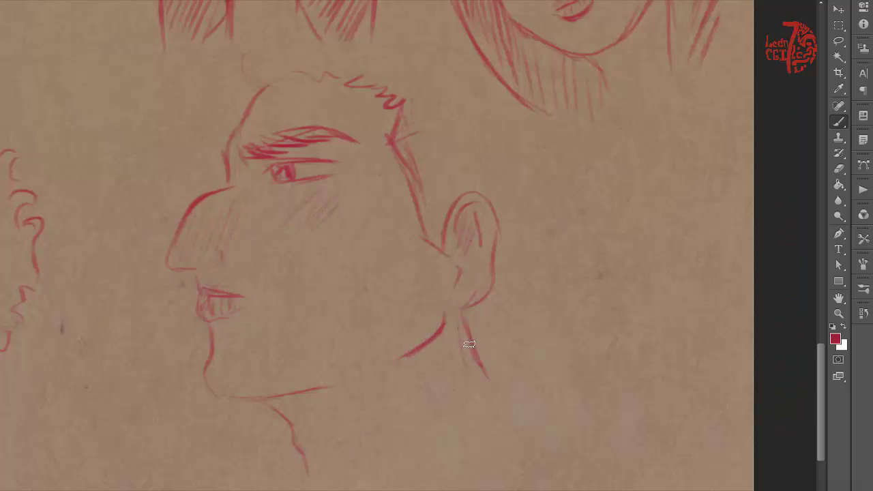
left_click_drag(470, 344, 498, 385)
left_click_drag(477, 362, 539, 229)
left_click_drag(539, 205, 546, 266)
left_click_drag(551, 130, 577, 191)
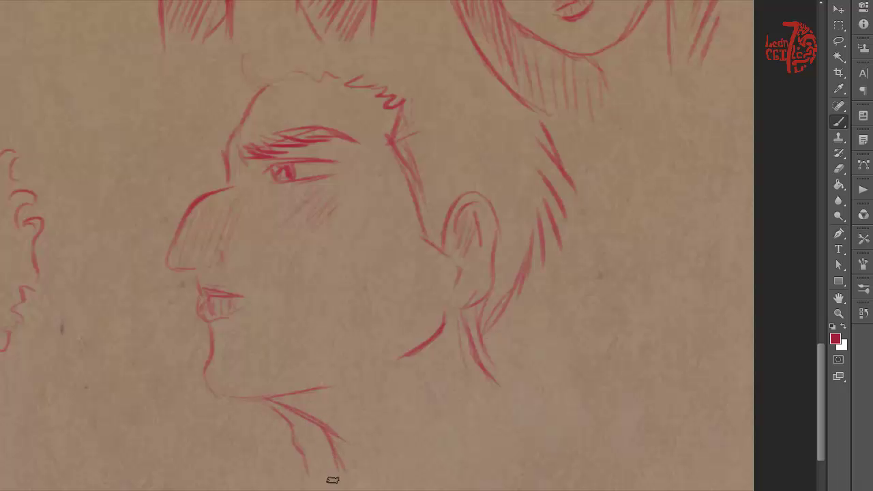
left_click_drag(247, 309, 504, 377)
left_click_drag(156, 234, 376, 357)
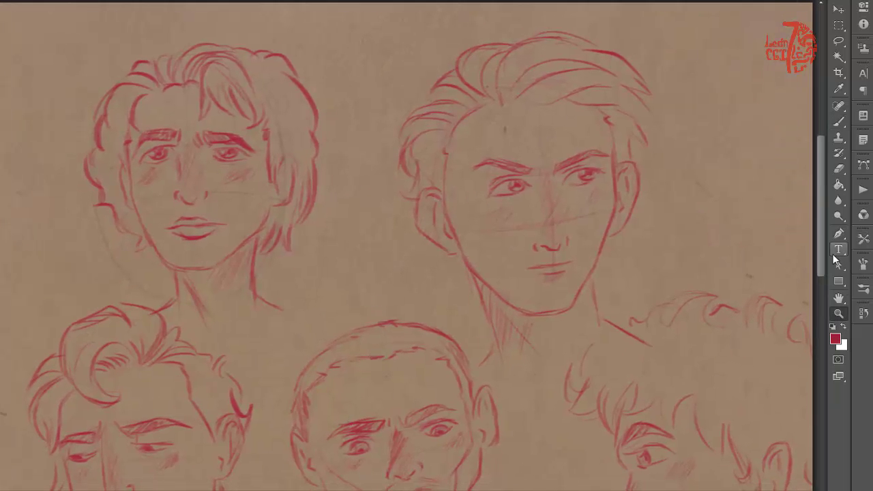
Step: Set the Brush colour to default black and select the signature logo brush tip
mouse_move(822, 262)
left_mouse_down()
mouse_move(838, 315)
mouse_move(838, 397)
mouse_move(827, 398)
mouse_move(822, 352)
left_mouse_up()
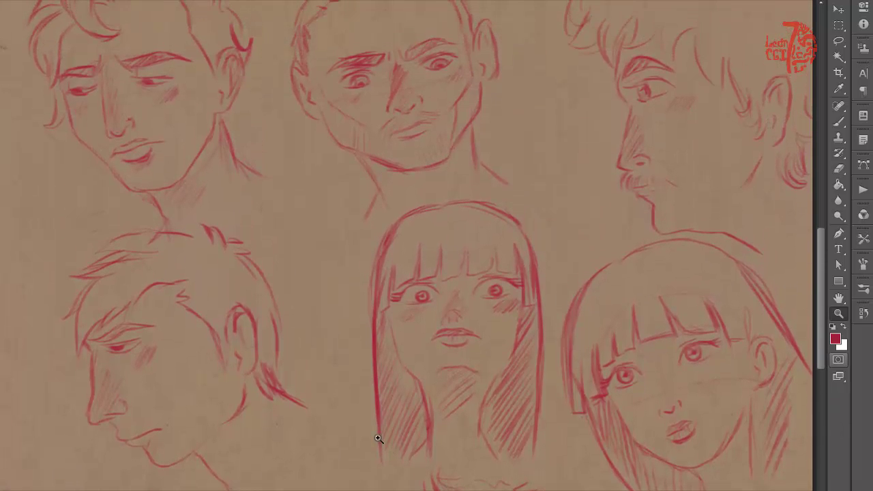
key("b")
key("d")
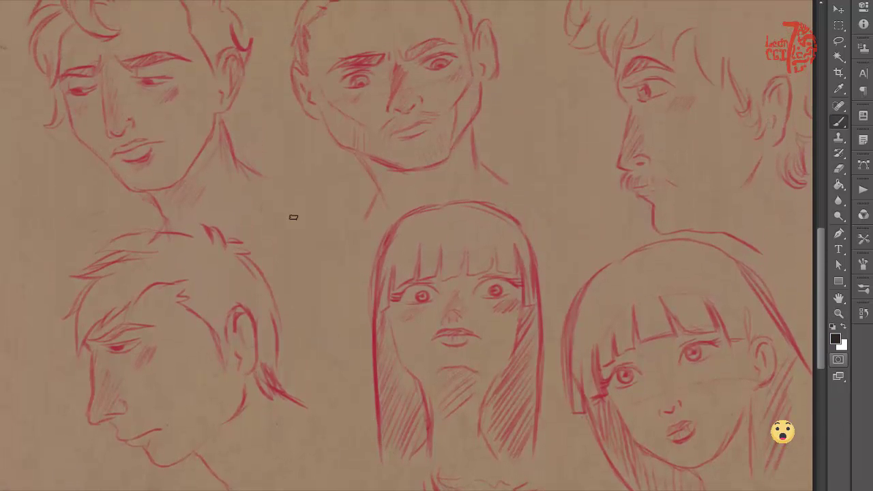
right_click(104, 173)
key("Return")
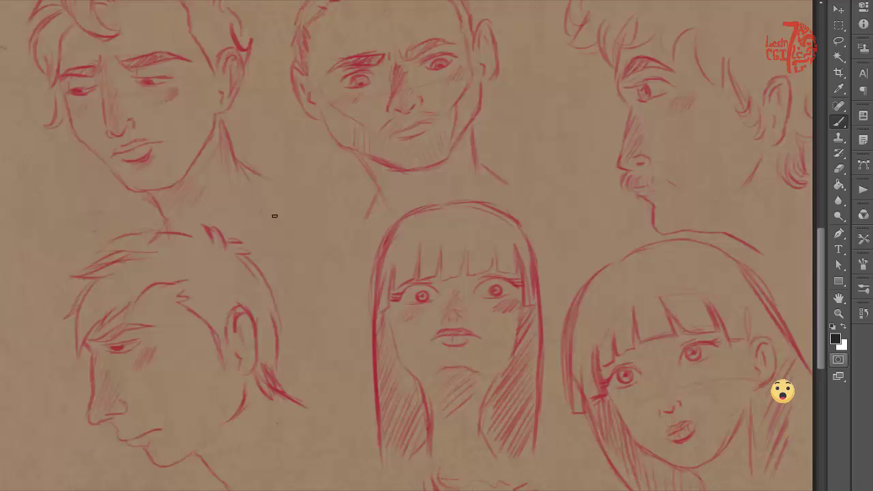